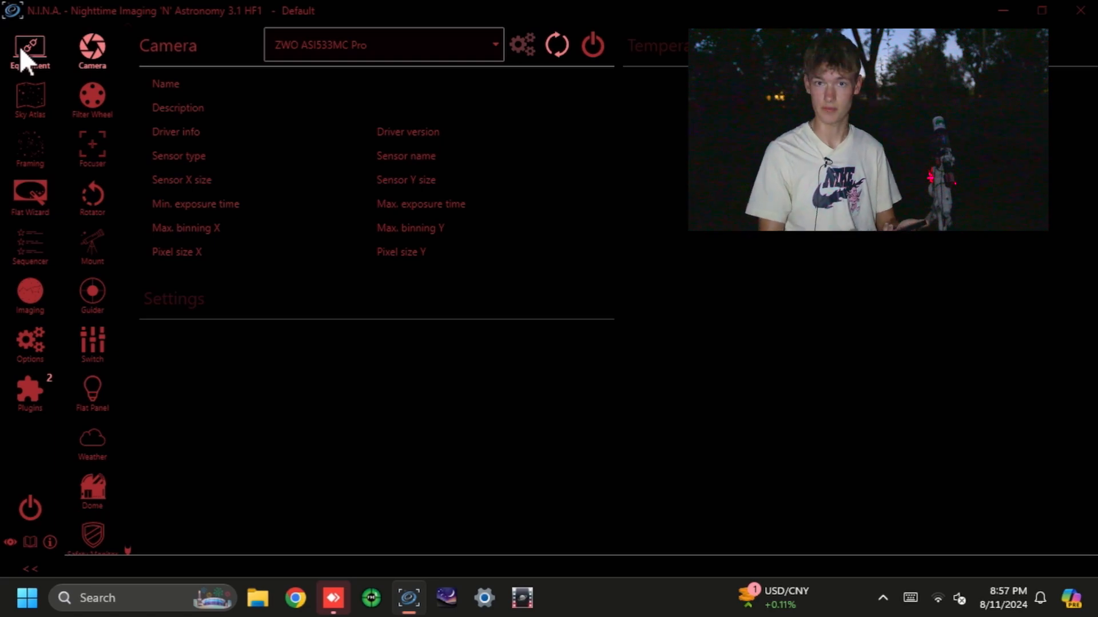
Connect the ZWO ASI533MC Pro as the imaging camera and start cooling its sensor
{"action": "left_click", "coordinate": [292, 43]}
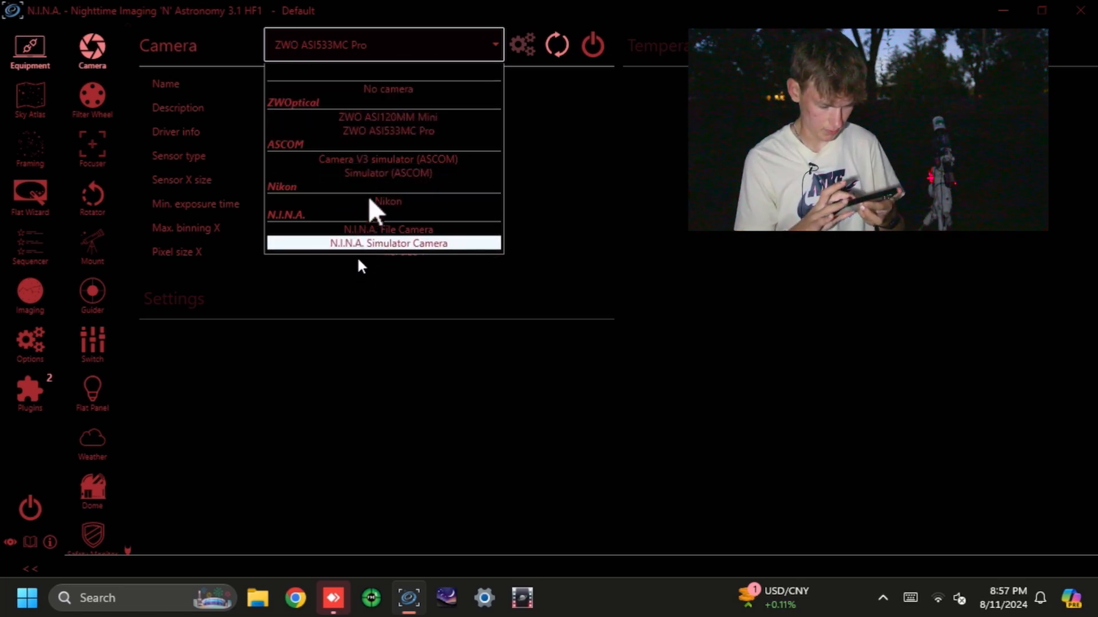
{"action": "left_click", "coordinate": [385, 131]}
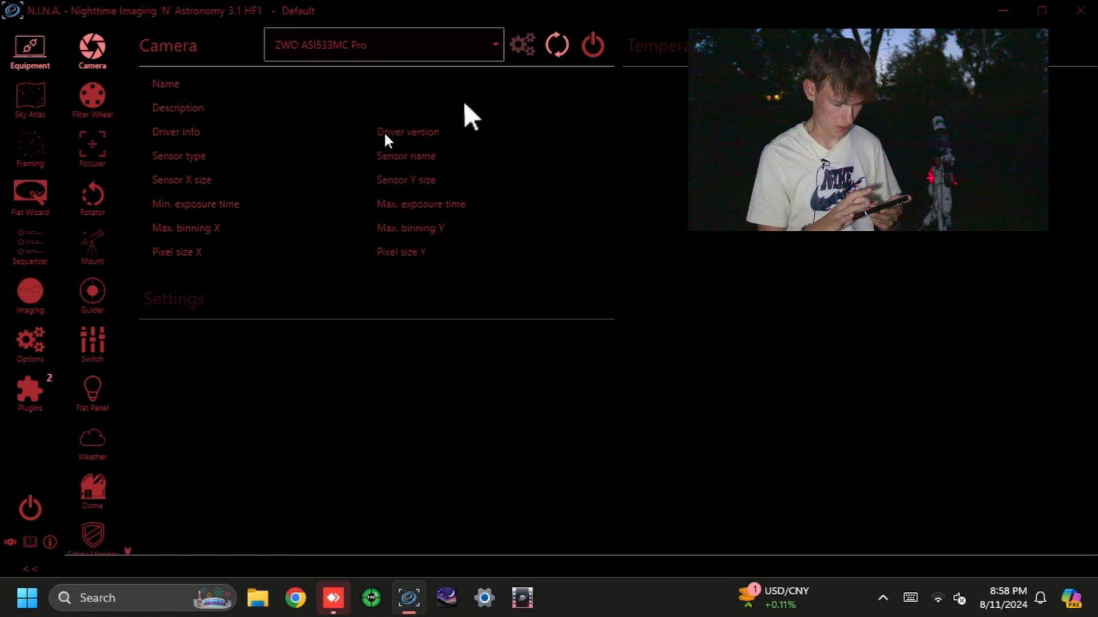
{"action": "left_click", "coordinate": [594, 47]}
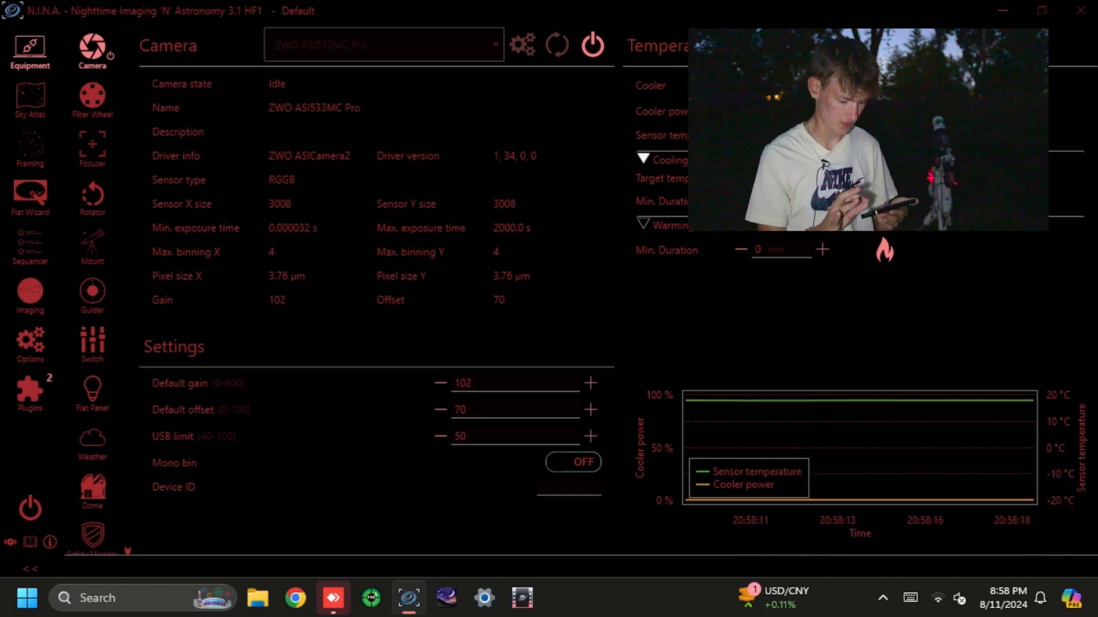
{"action": "left_click", "coordinate": [884, 190]}
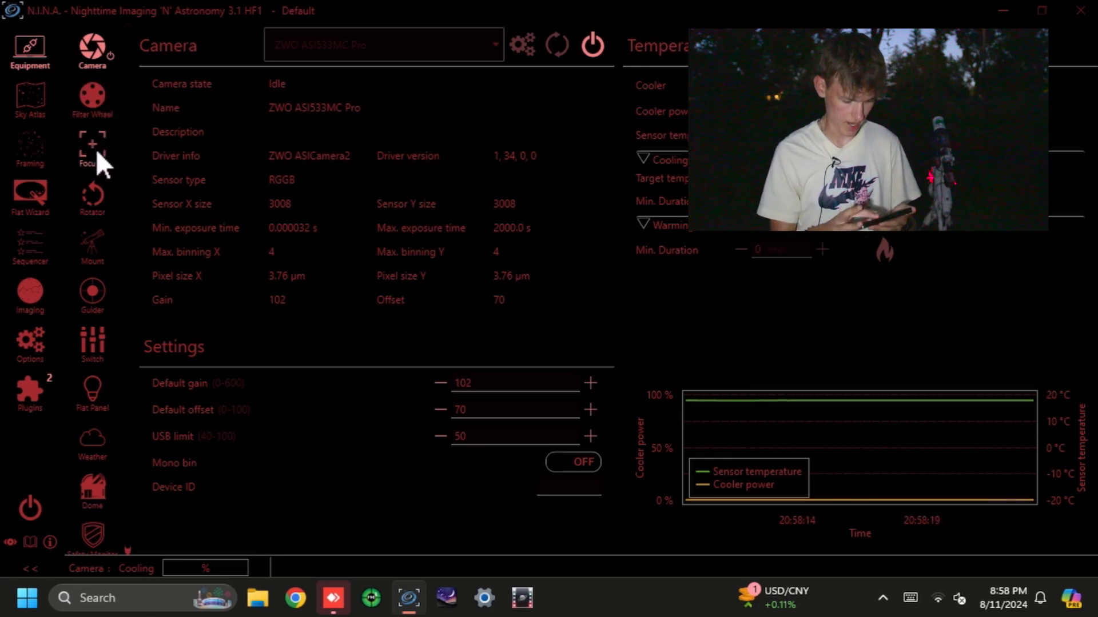
Connect the mount using the EQMOD ASCOM HEQ5/6 driver and minimize the EQMOD window that opens
{"action": "left_click", "coordinate": [94, 243]}
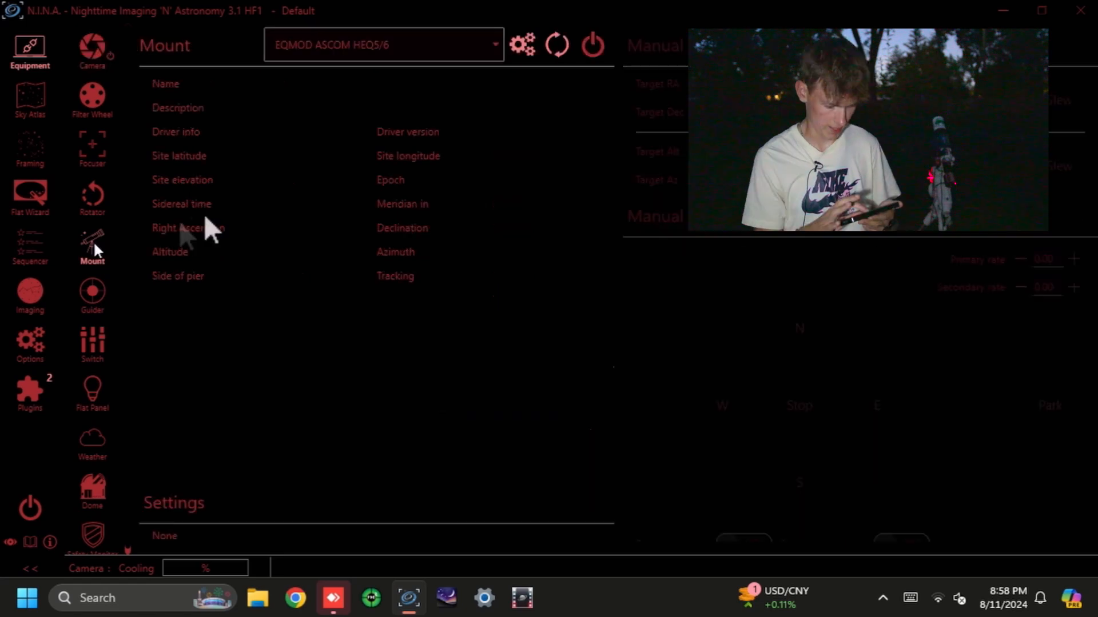
{"action": "left_click", "coordinate": [384, 51]}
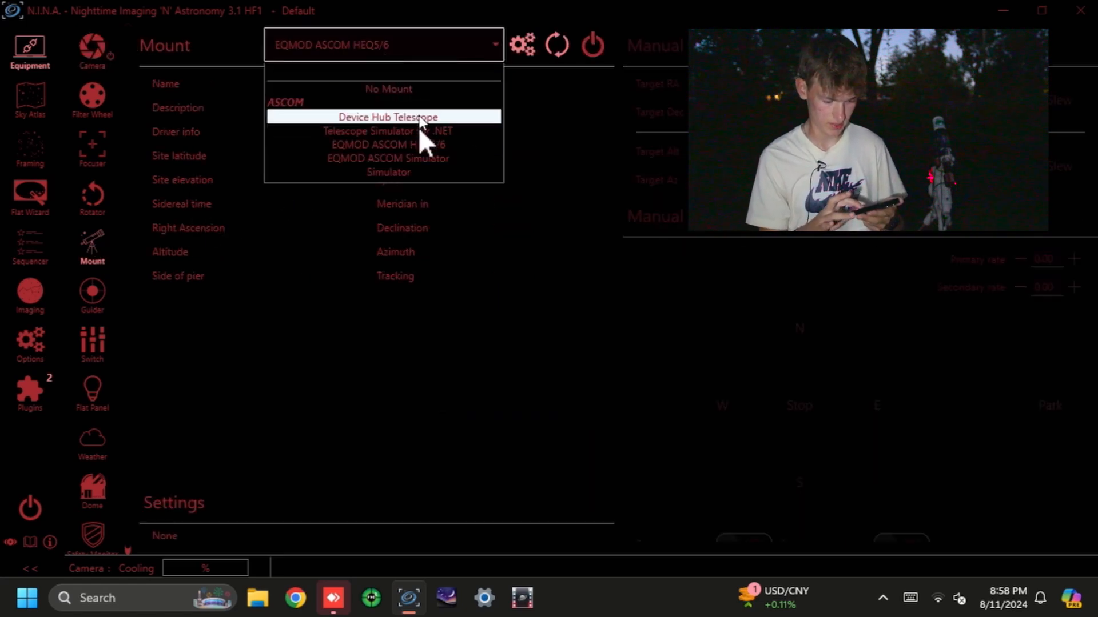
{"action": "left_click", "coordinate": [416, 145]}
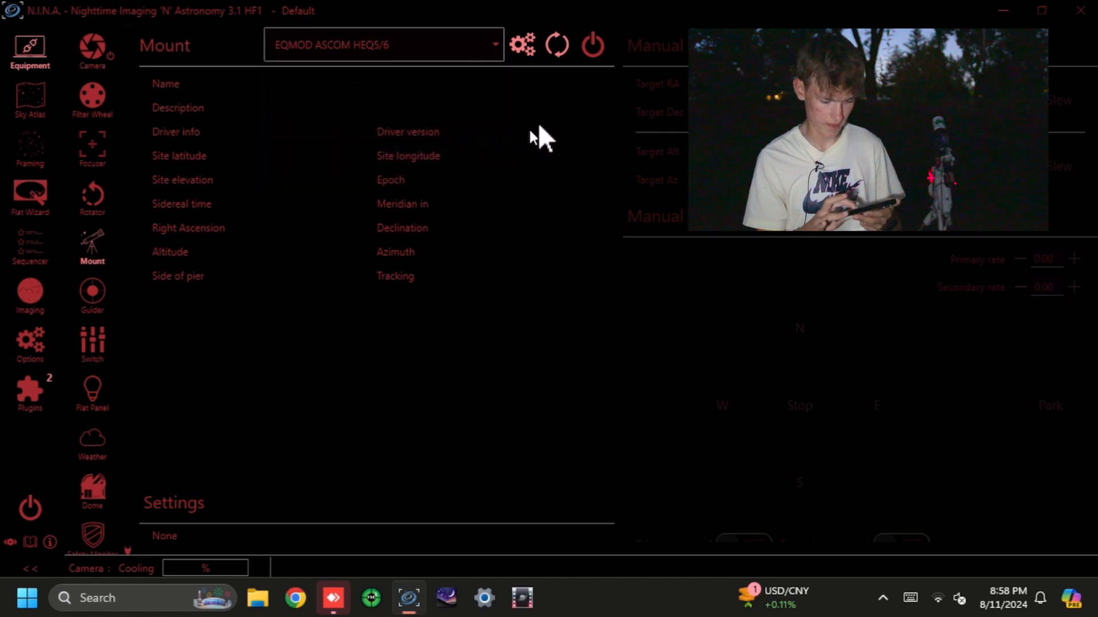
{"action": "left_click", "coordinate": [591, 49]}
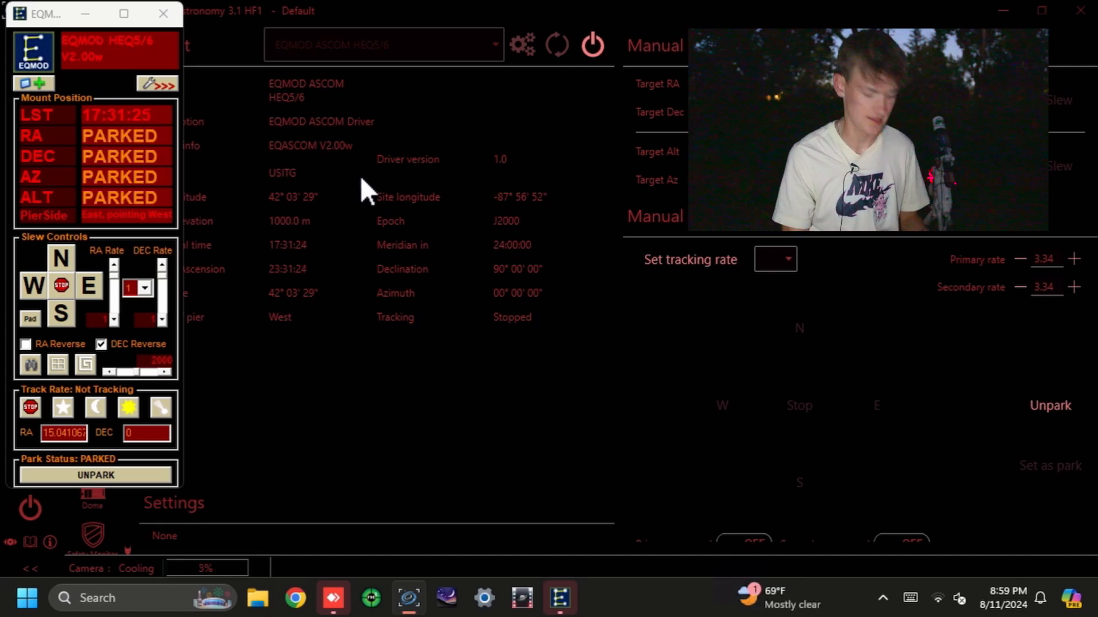
{"action": "left_click", "coordinate": [89, 14]}
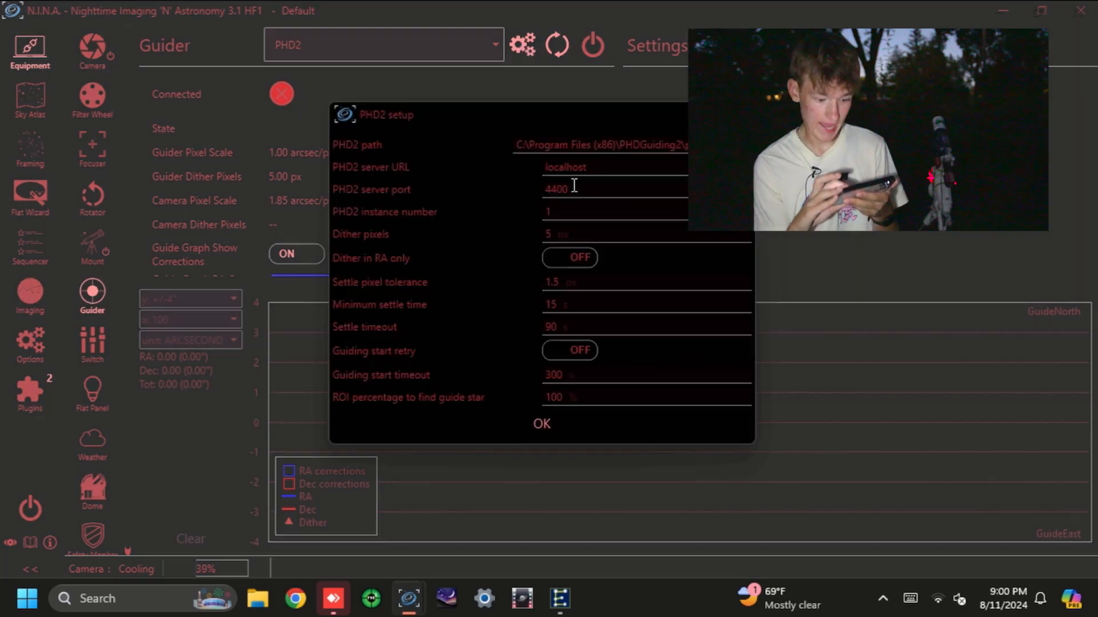
Review the PHD2 setup without changing its values, then connect PHD2 as the guider
{"action": "left_click", "coordinate": [521, 43]}
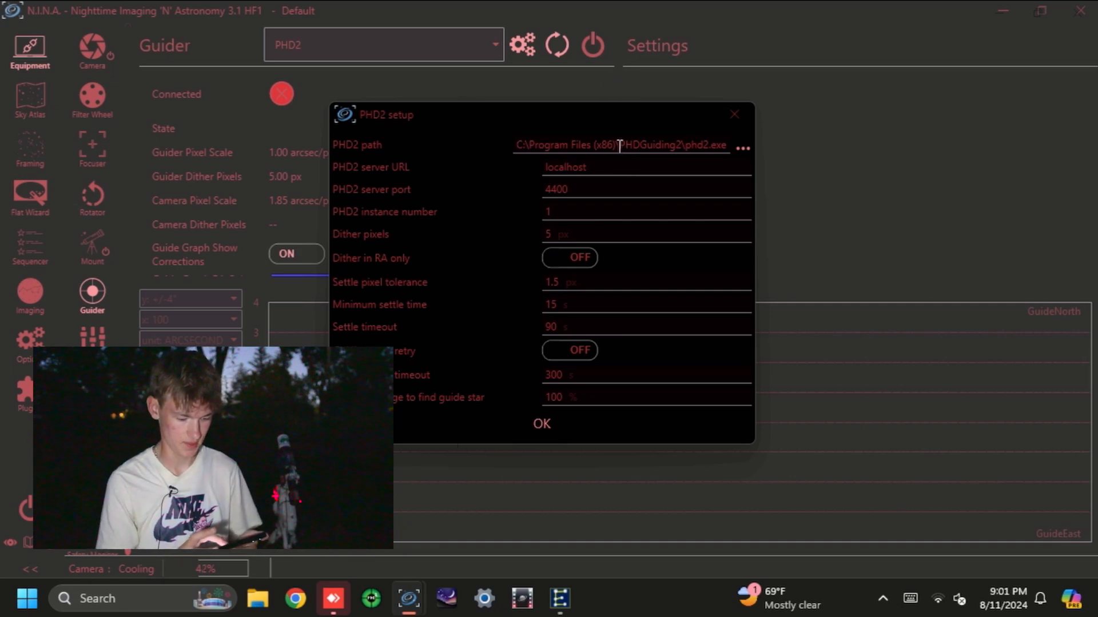
{"action": "left_click", "coordinate": [498, 428]}
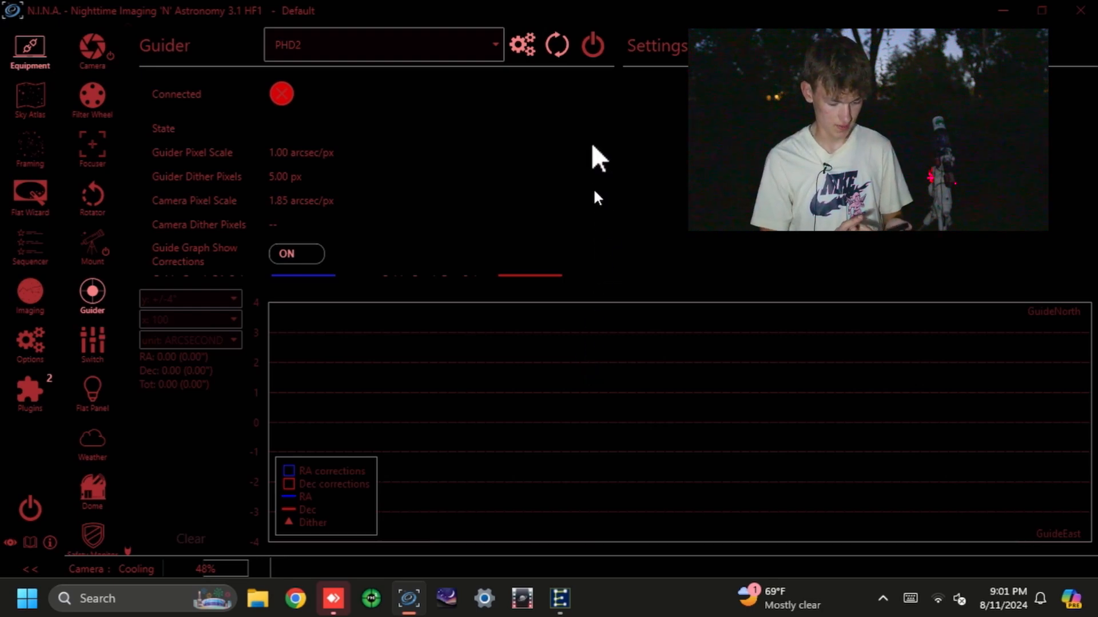
{"action": "left_click", "coordinate": [591, 50]}
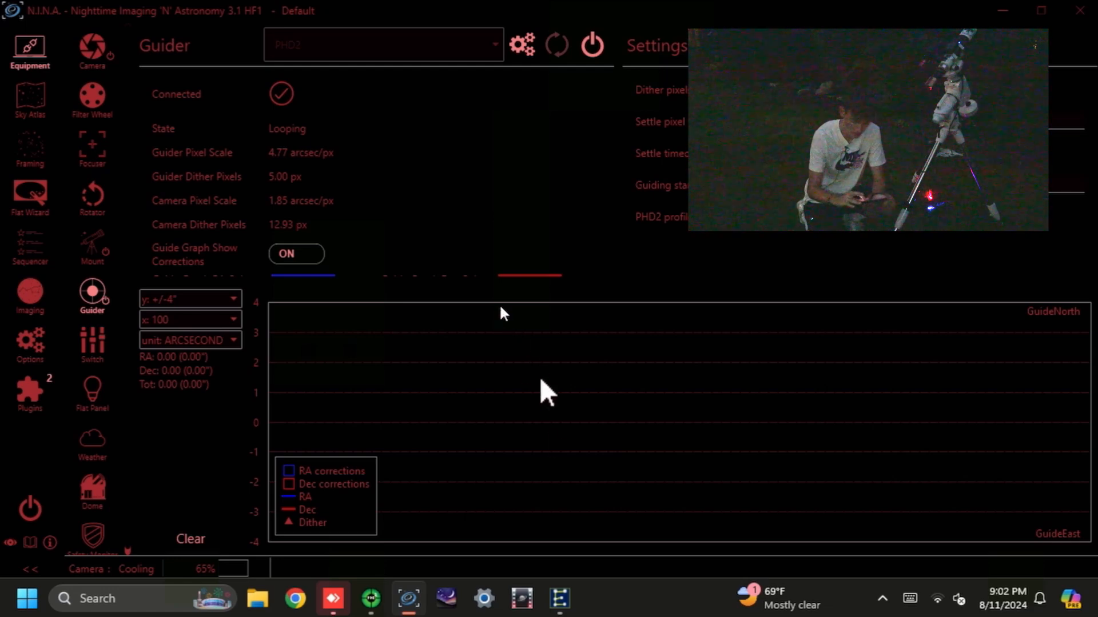
Switch to the EQMOD window, unpark the mount and minimize the window again
{"action": "left_click", "coordinate": [565, 594]}
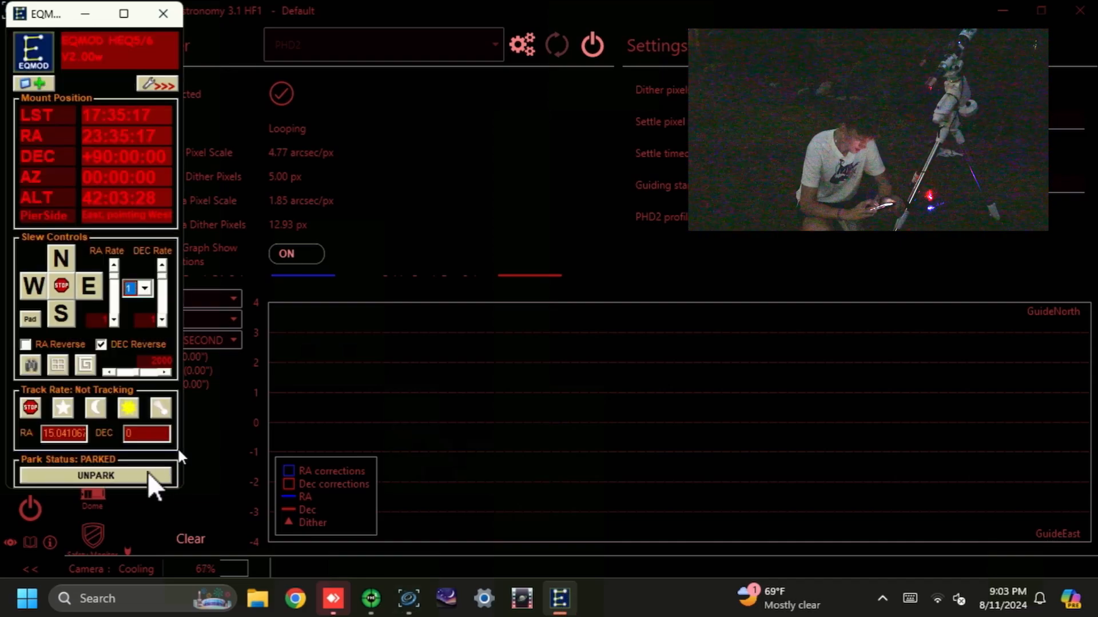
{"action": "left_click", "coordinate": [148, 471]}
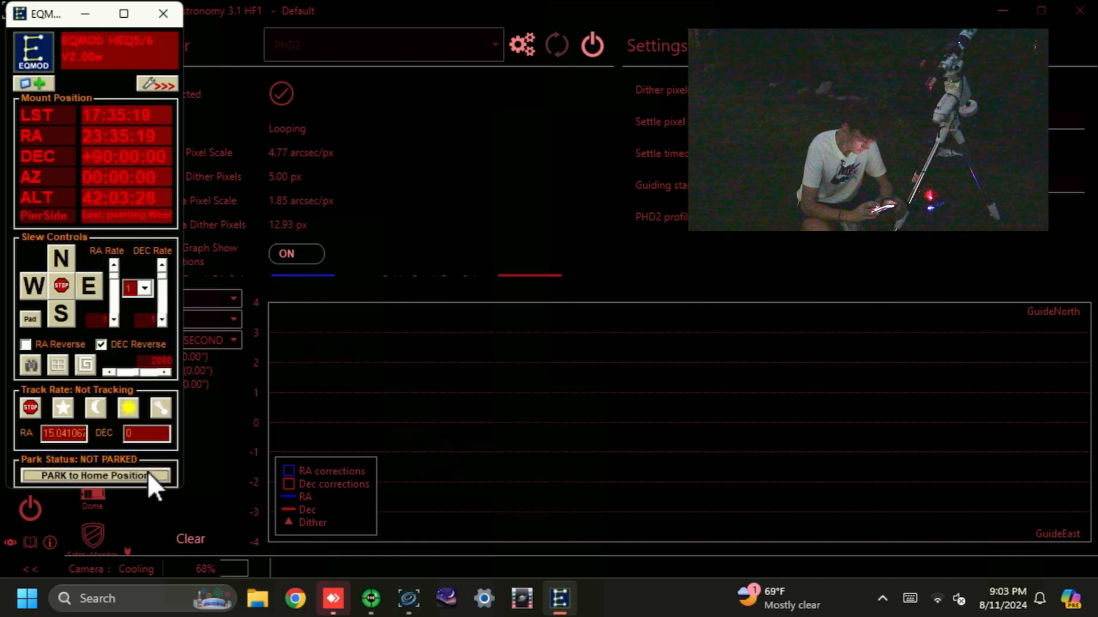
{"action": "left_click", "coordinate": [84, 13]}
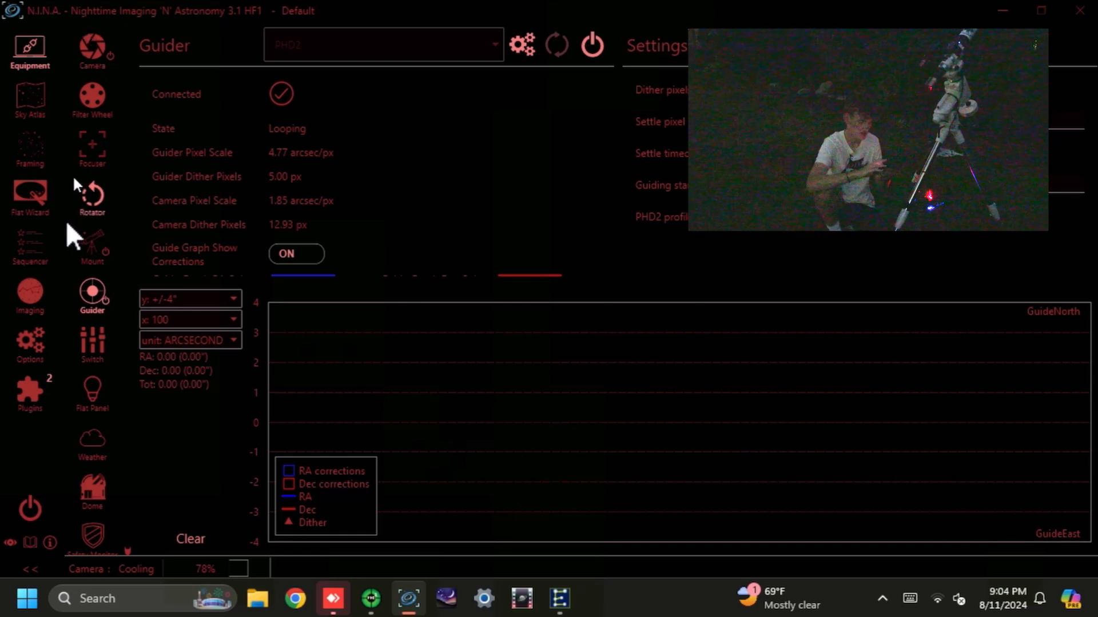
Check the plate solving options for the chosen solver and its ASTAP location
{"action": "left_click", "coordinate": [37, 344]}
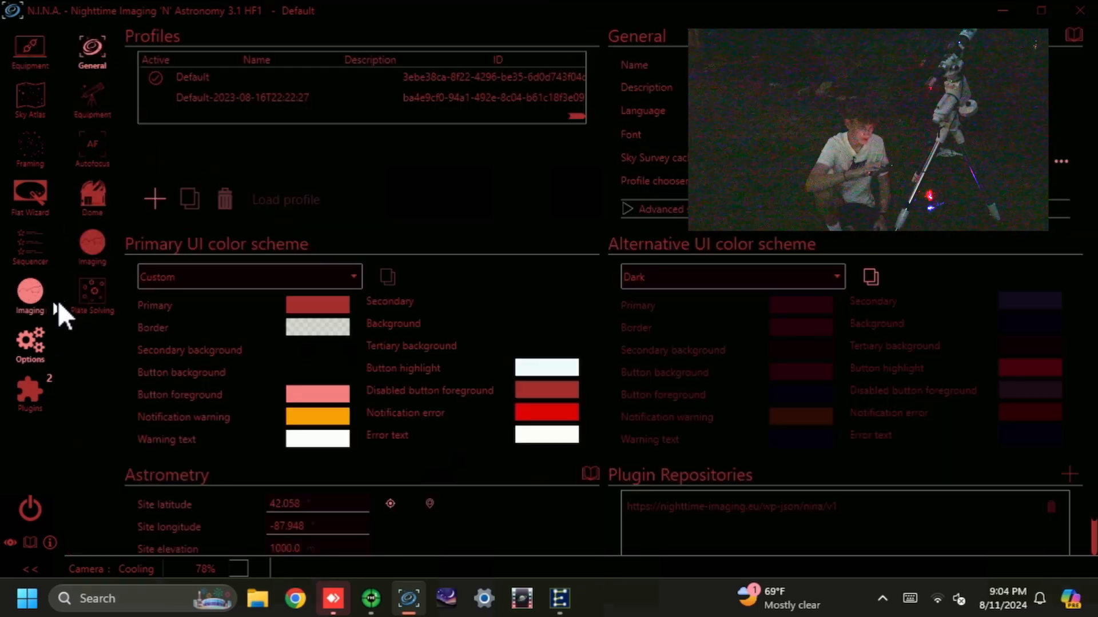
{"action": "left_click", "coordinate": [93, 287]}
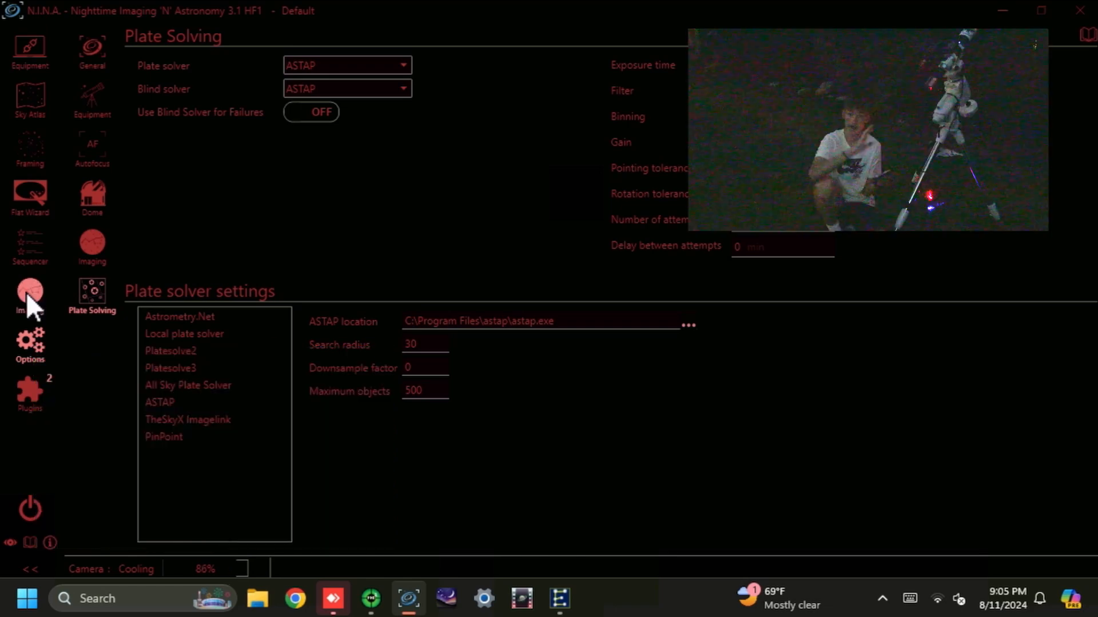
Slew the telescope to zenith from the Flat Wizard and start sidereal tracking in EQMOD
{"action": "left_click", "coordinate": [36, 204]}
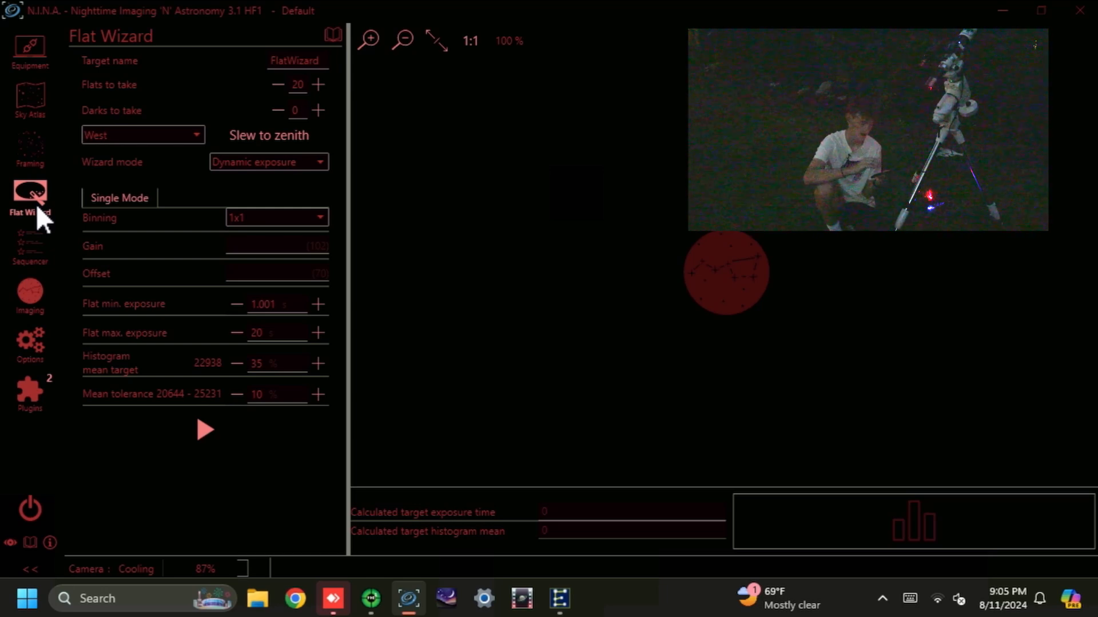
{"action": "left_click", "coordinate": [265, 139]}
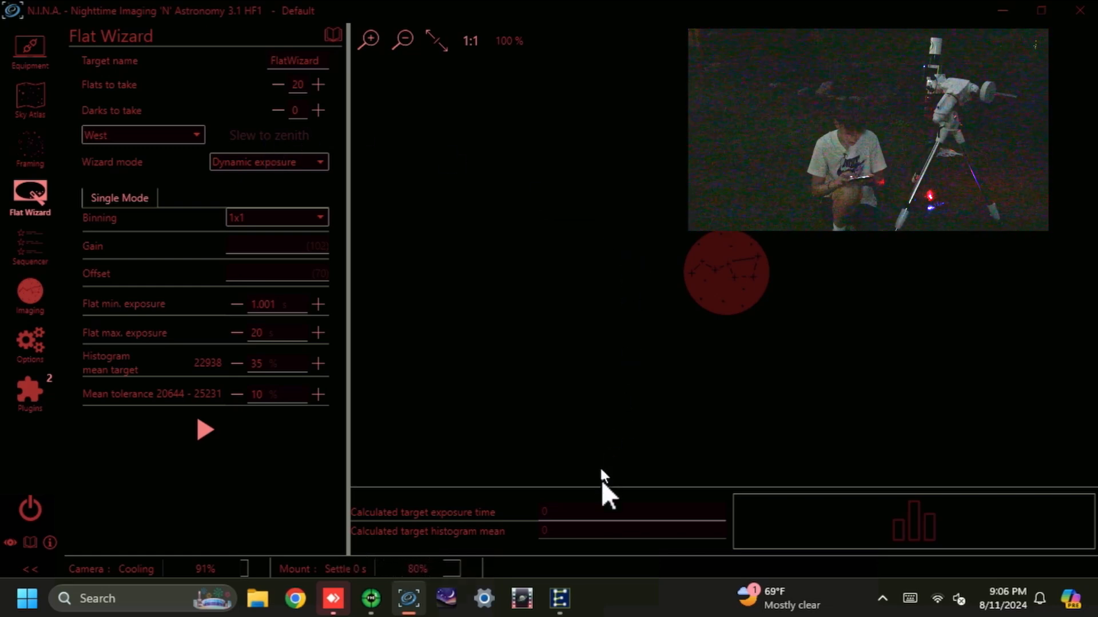
{"action": "left_click", "coordinate": [560, 599]}
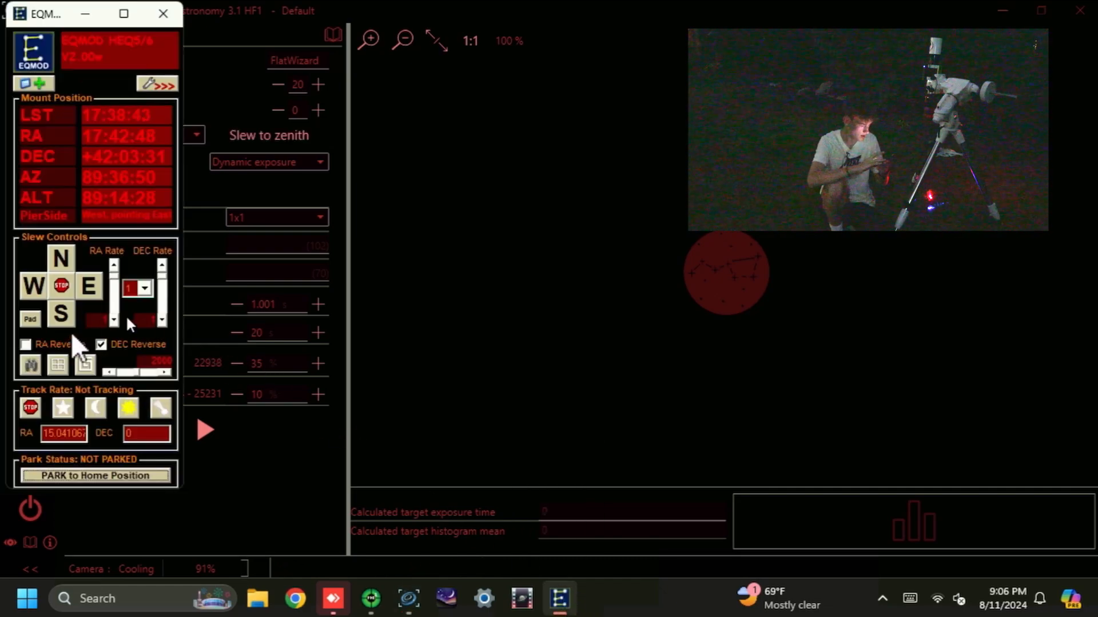
{"action": "left_click", "coordinate": [63, 407]}
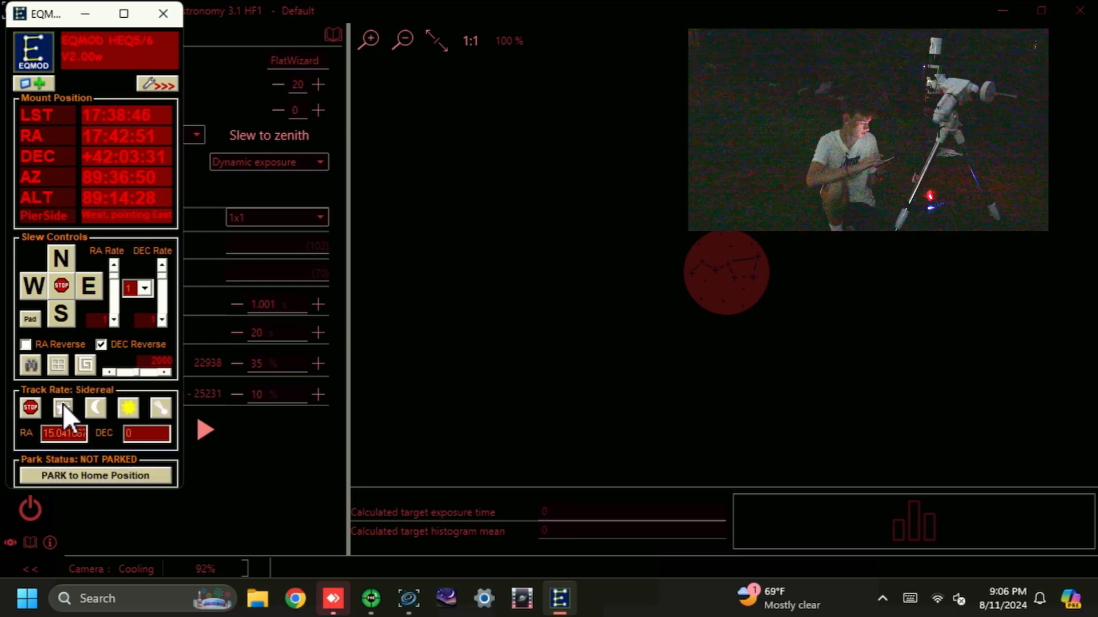
{"action": "left_click", "coordinate": [83, 17]}
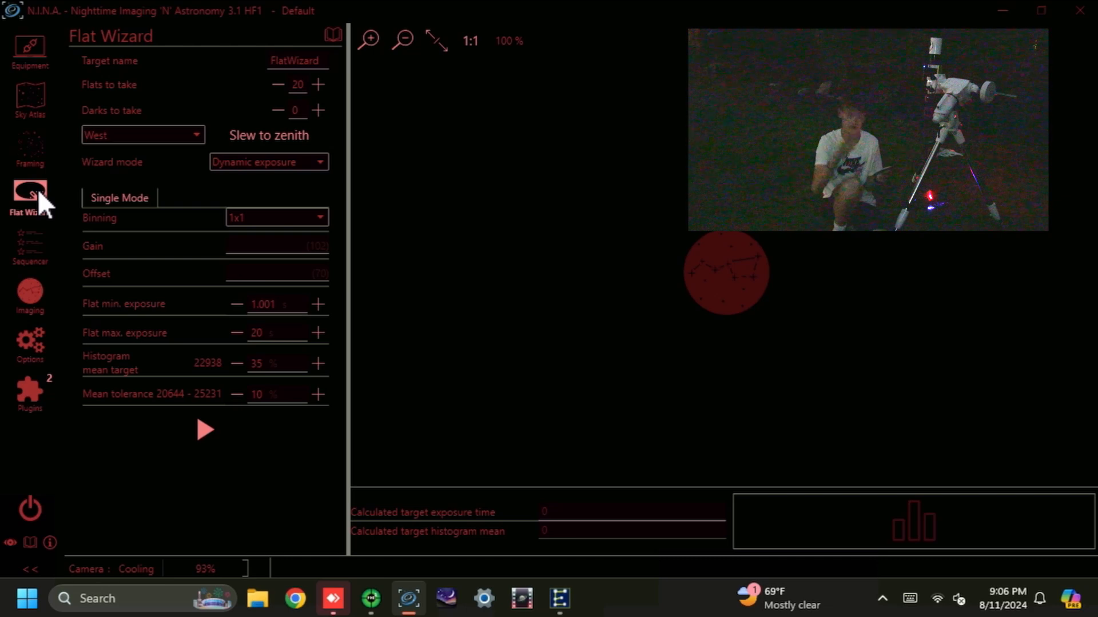
Start looping exposures of 5 s at gain 400 with image saving turned off
{"action": "left_click", "coordinate": [34, 296]}
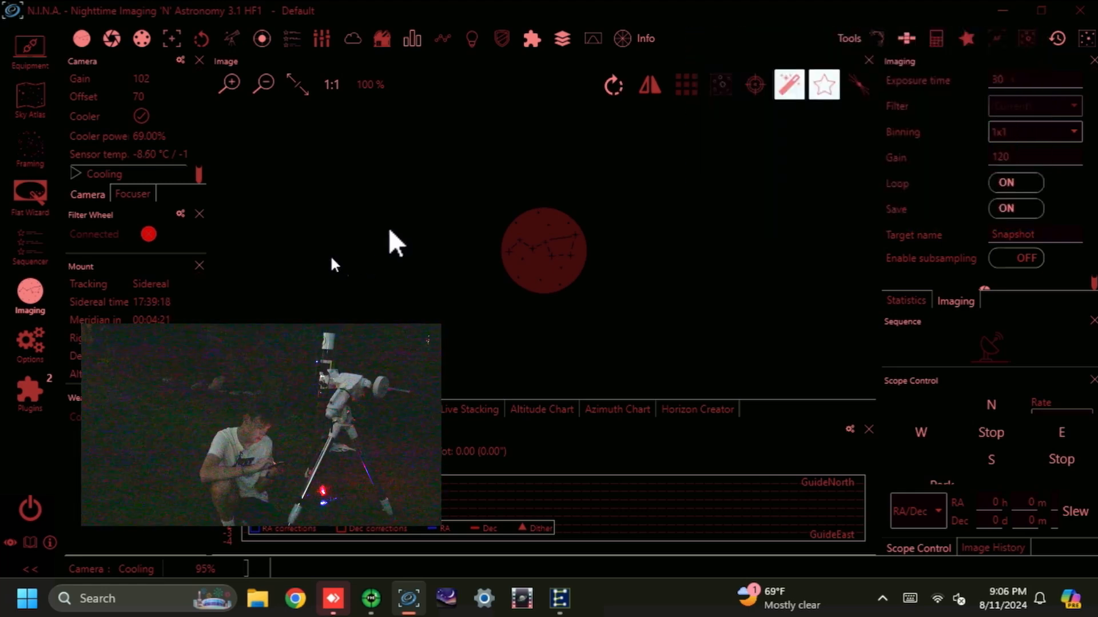
{"action": "double_click", "coordinate": [1006, 78]}
{"action": "type", "text": "5"}
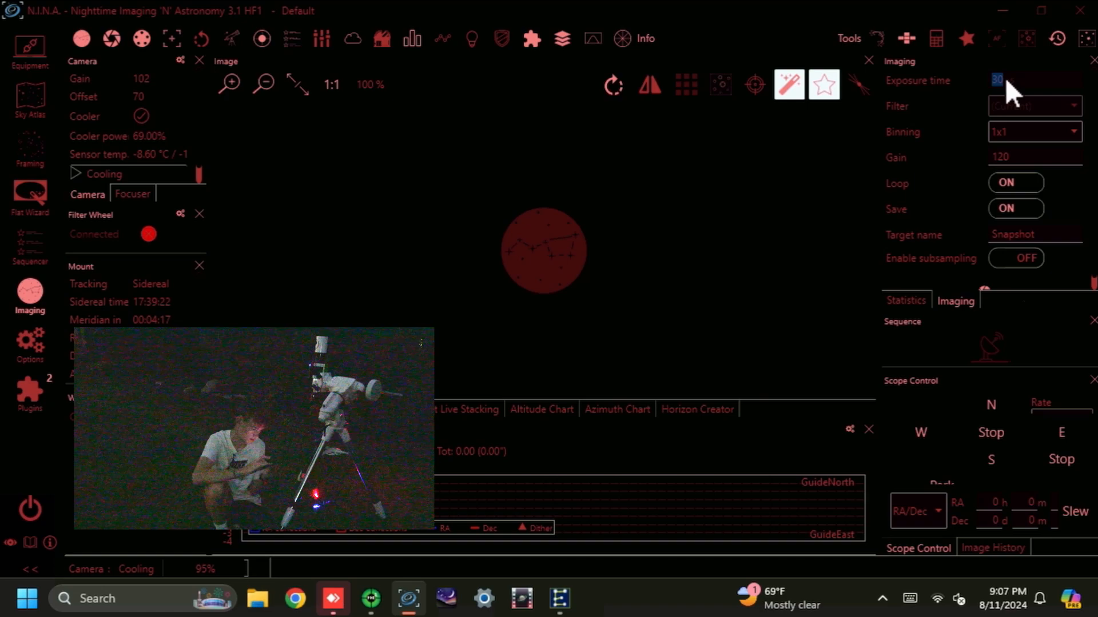
{"action": "left_click", "coordinate": [1023, 155]}
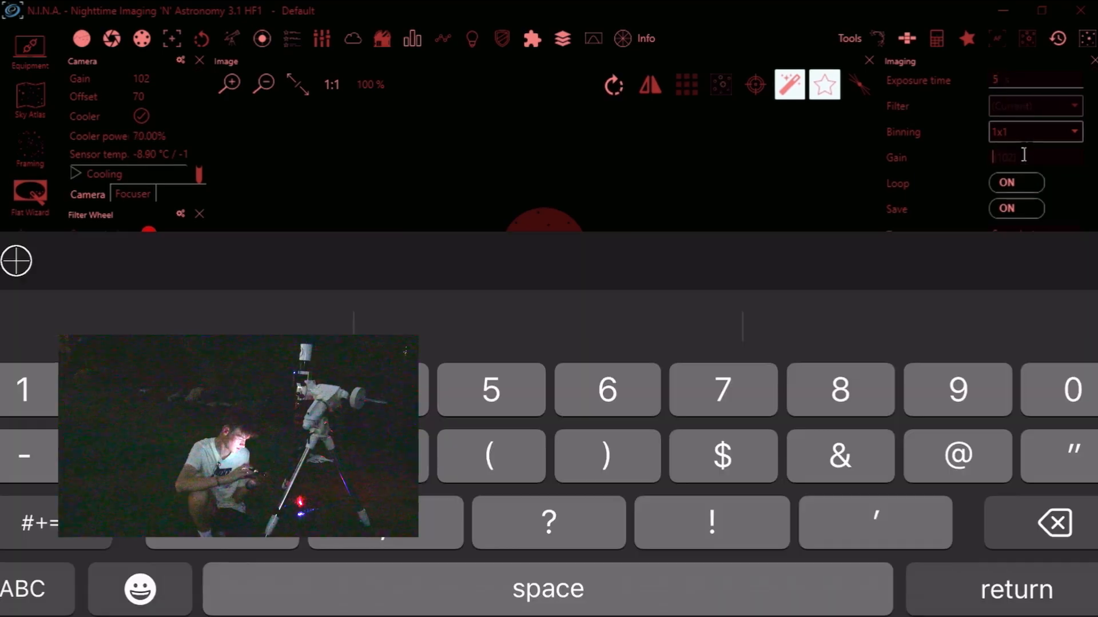
{"action": "type", "text": "400"}
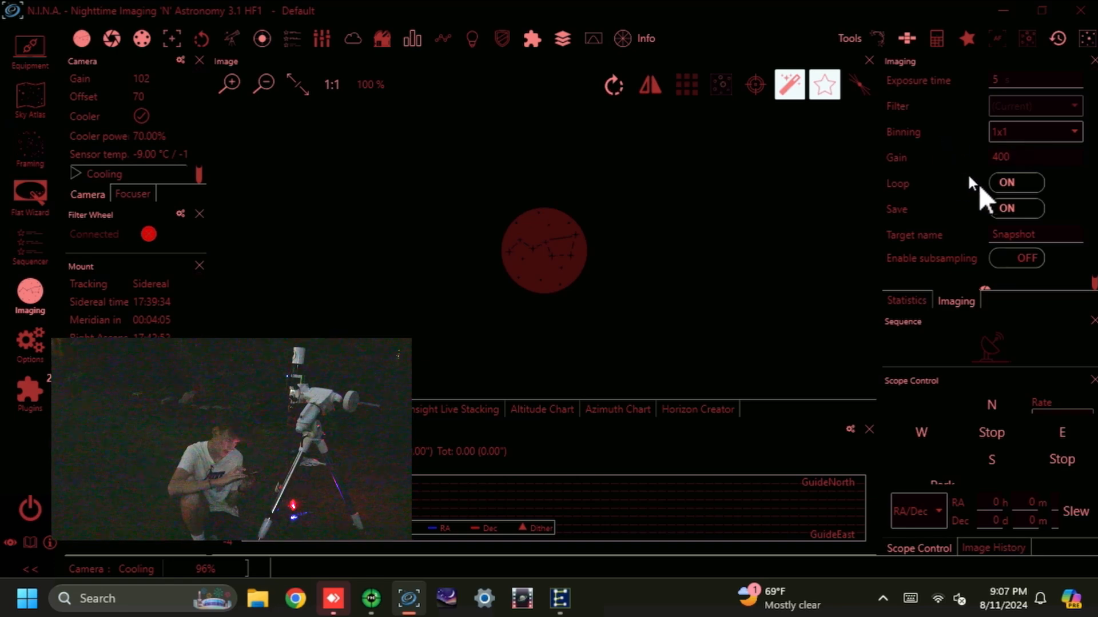
{"action": "left_click", "coordinate": [1009, 210]}
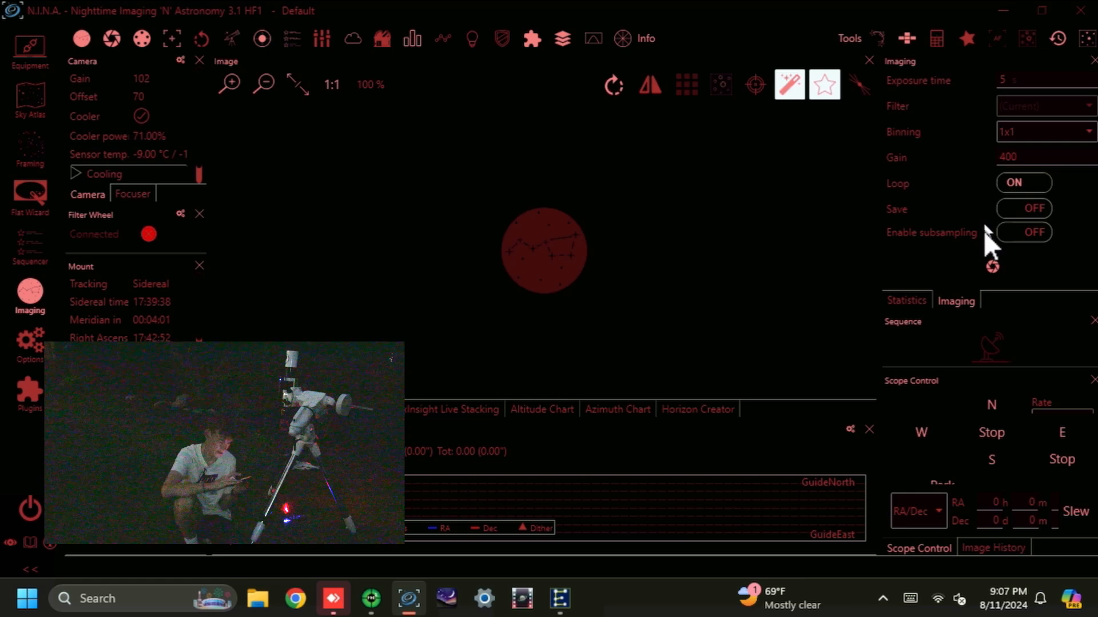
{"action": "left_click", "coordinate": [987, 264]}
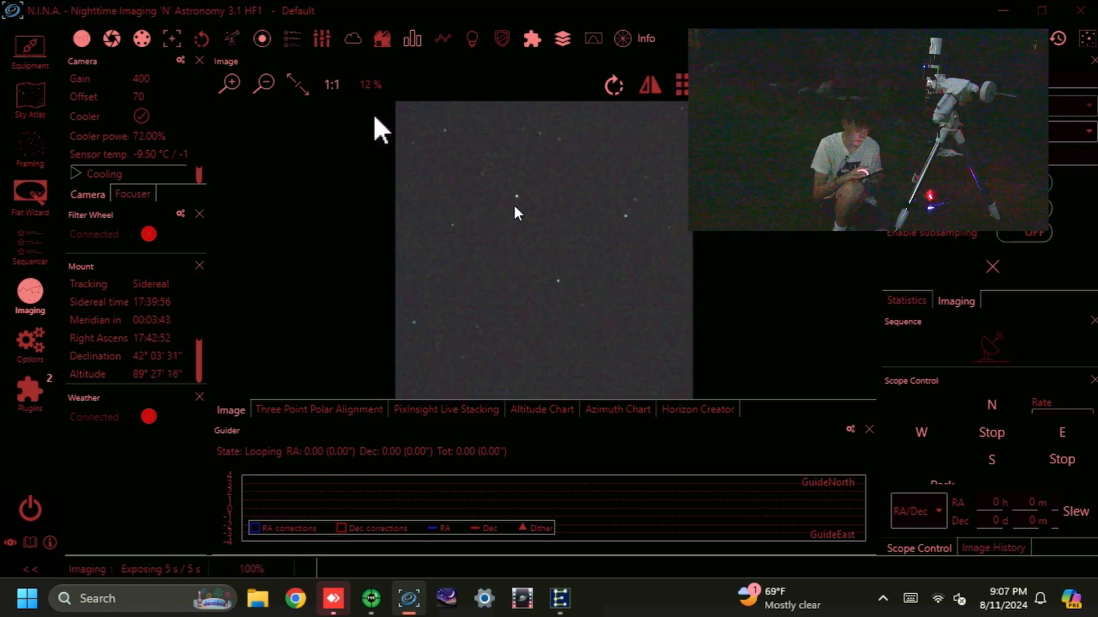
Examine a bright star close up in the looping frames to judge the focus
{"action": "left_click", "coordinate": [238, 96]}
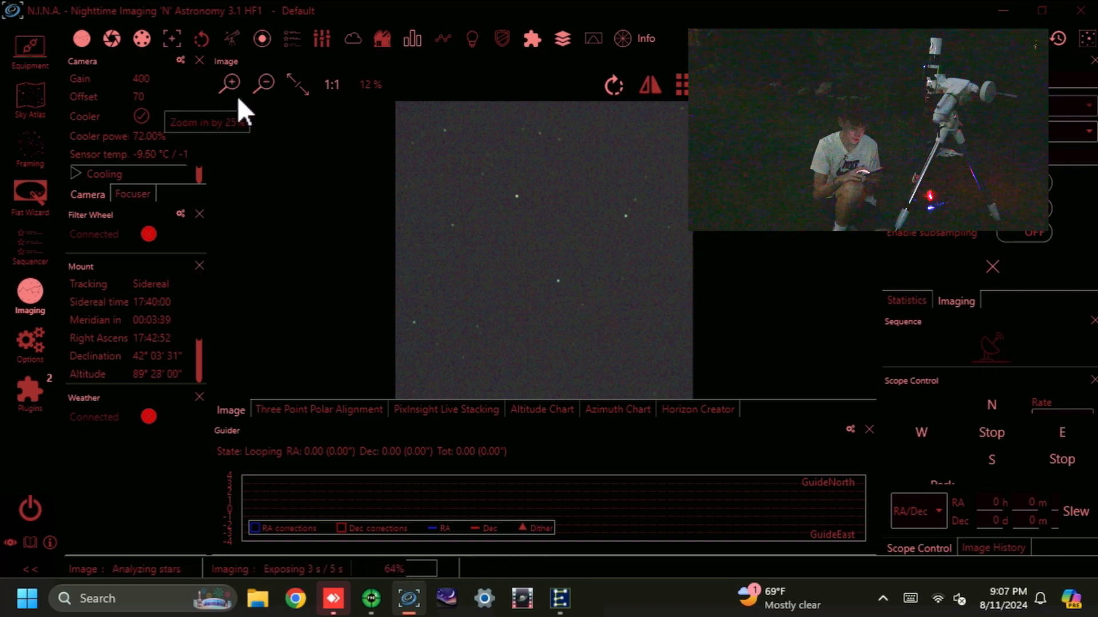
{"action": "left_click", "coordinate": [237, 97]}
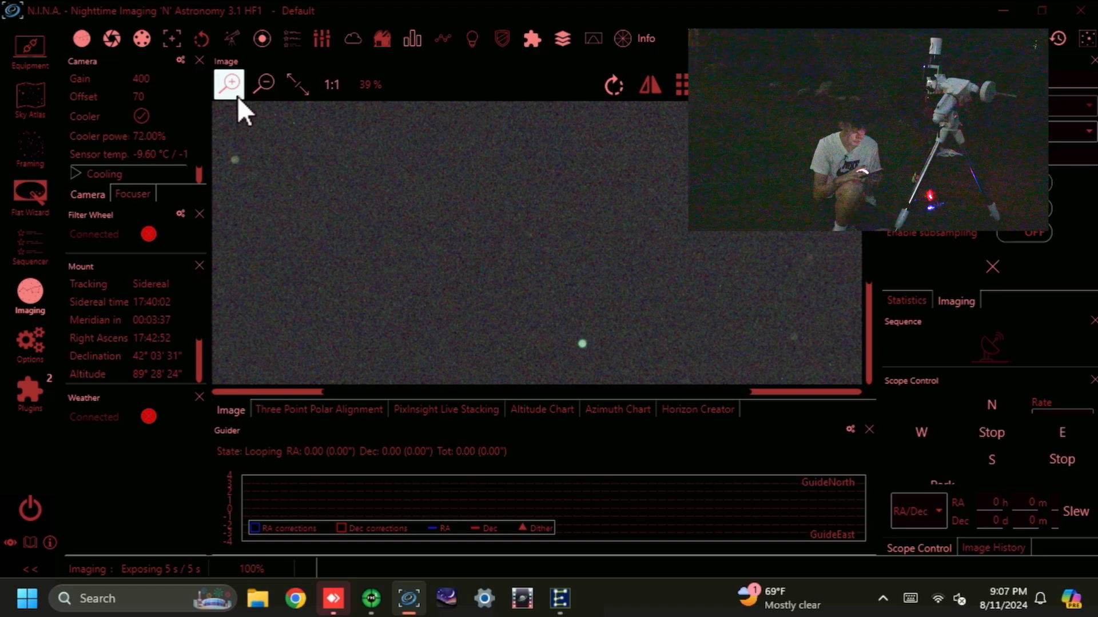
{"action": "double_click", "coordinate": [237, 97]}
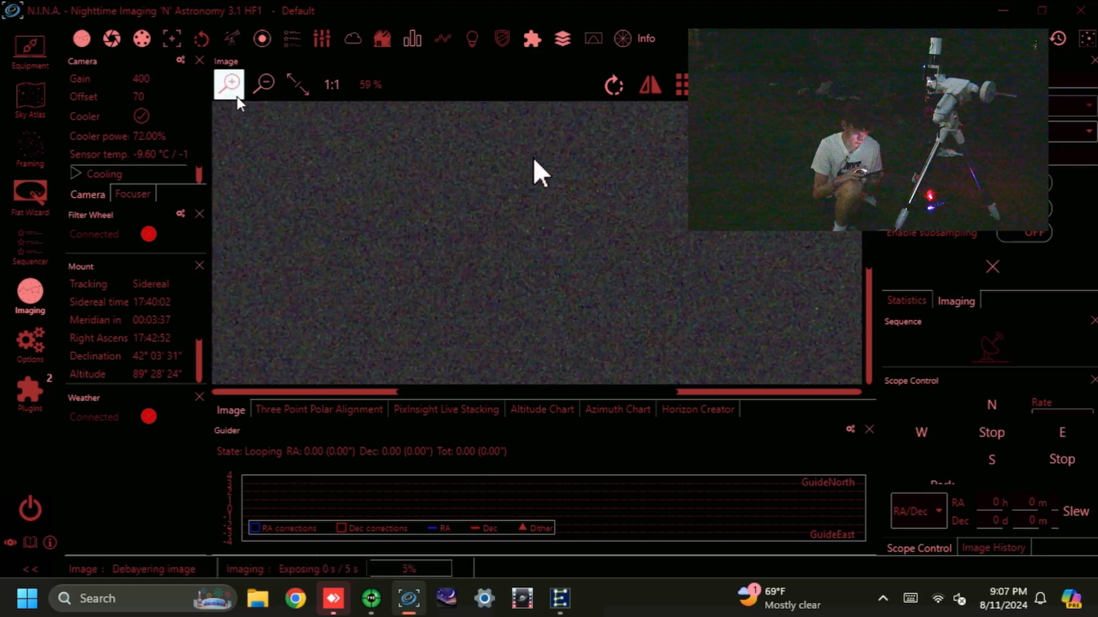
{"action": "scroll", "coordinate": [533, 160], "scroll_direction": "up", "scroll_amount": 3}
{"action": "left_click_drag", "start_coordinate": [555, 275], "coordinate": [469, 76]}
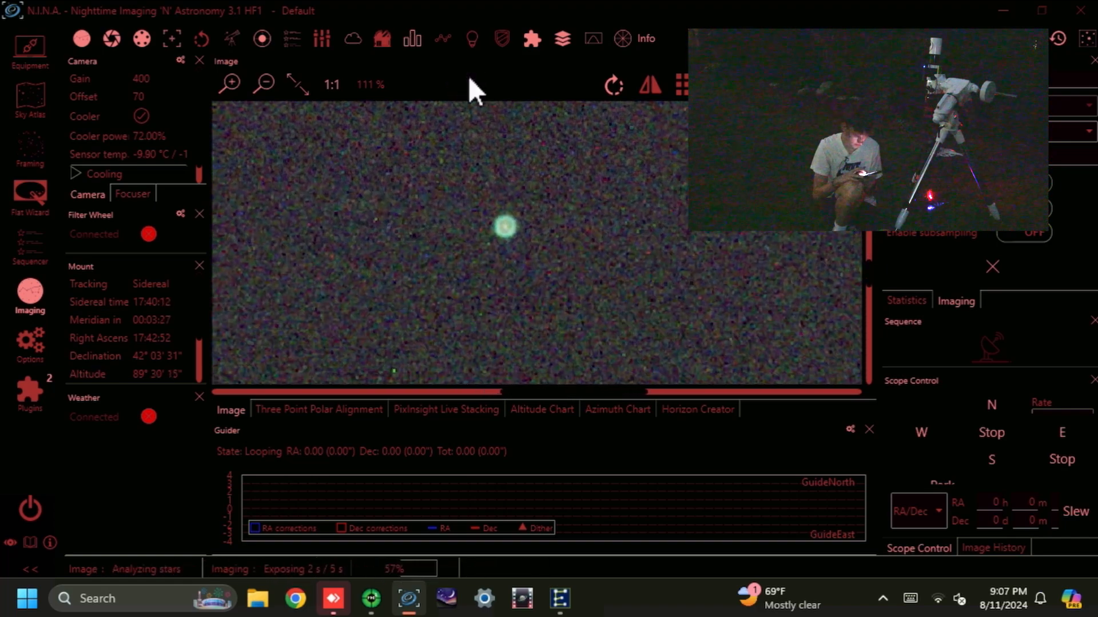
{"action": "left_click", "coordinate": [232, 82]}
{"action": "left_click_drag", "start_coordinate": [367, 161], "coordinate": [477, 226]}
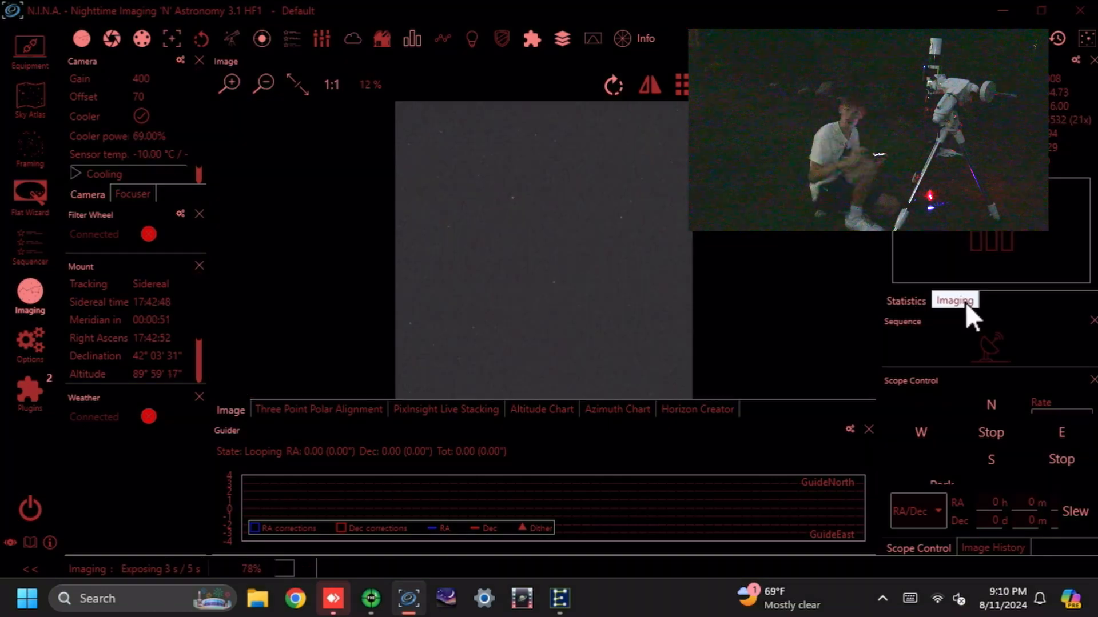
Return to the imaging controls and stop the looping exposures
{"action": "left_click", "coordinate": [965, 303]}
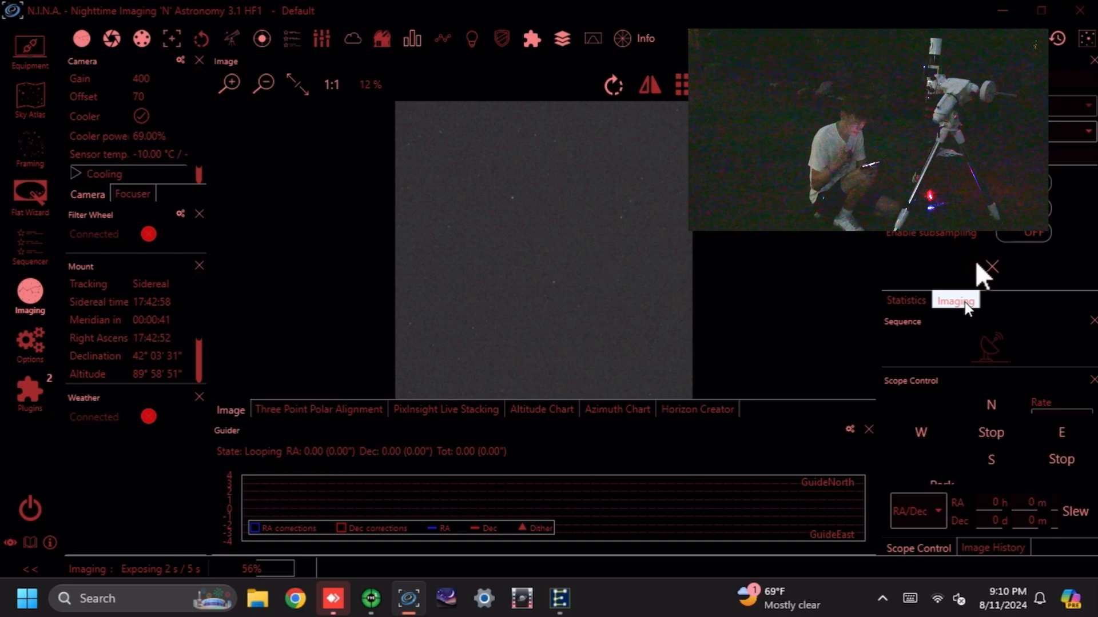
{"action": "left_click", "coordinate": [980, 269]}
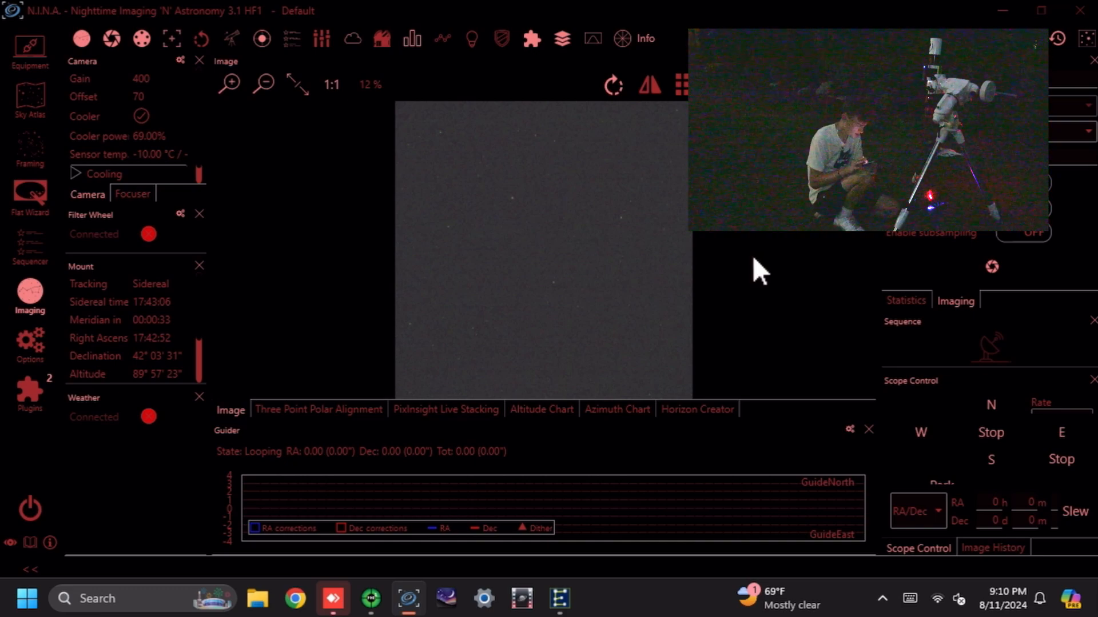
Run Three Point Polar Alignment from the current position with Direction East turned off, and stop the routine when the mount is adjusted
{"action": "left_click", "coordinate": [326, 405]}
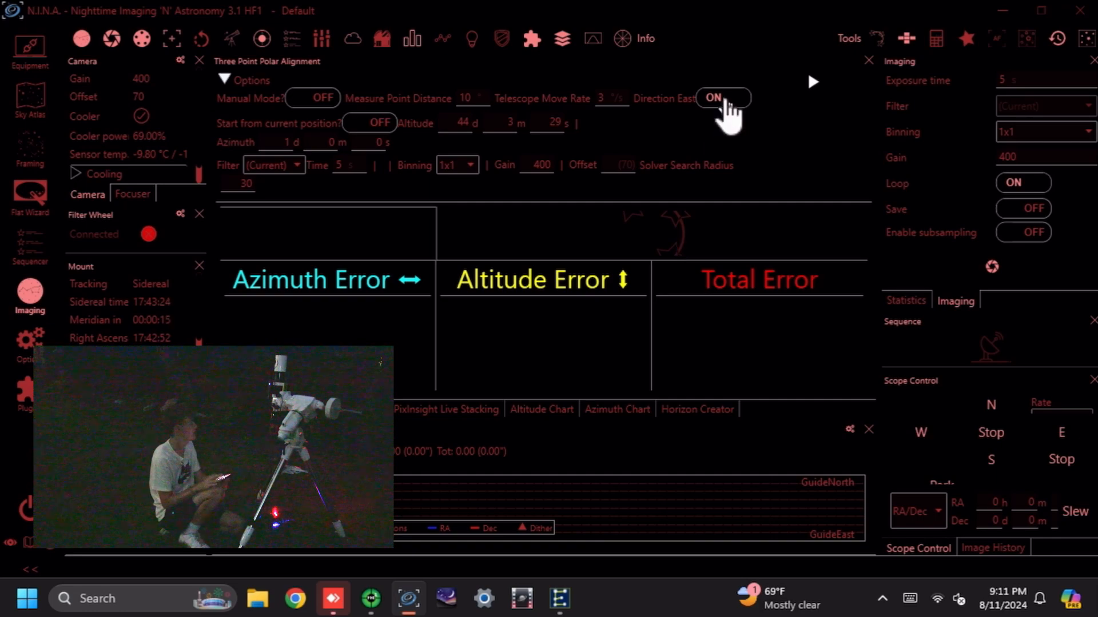
{"action": "left_click", "coordinate": [726, 102]}
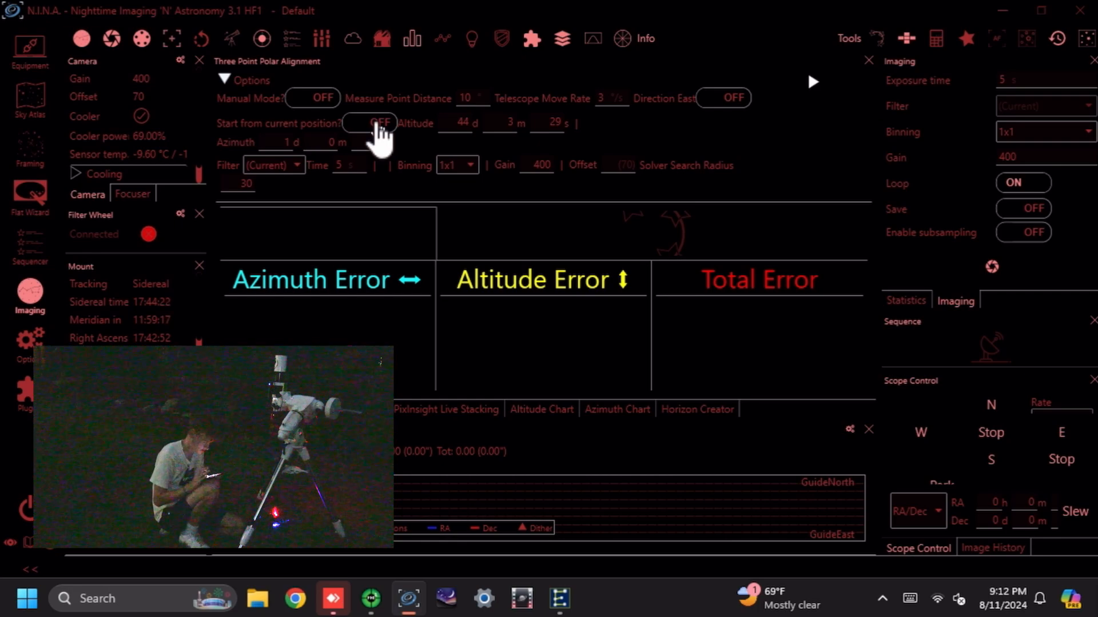
{"action": "left_click", "coordinate": [379, 129]}
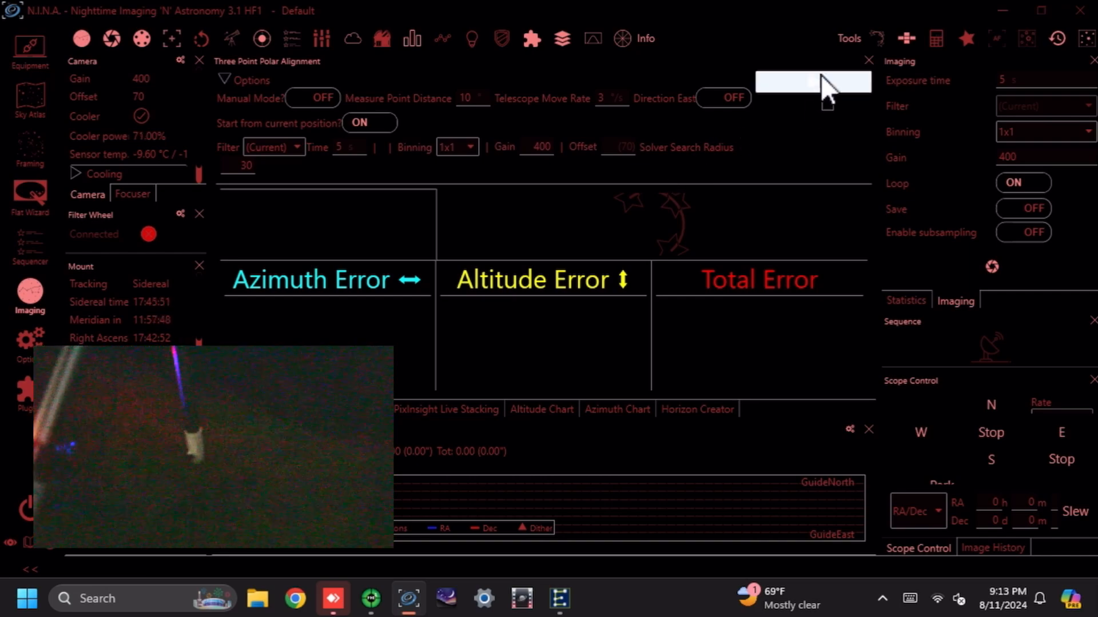
{"action": "left_click", "coordinate": [821, 75]}
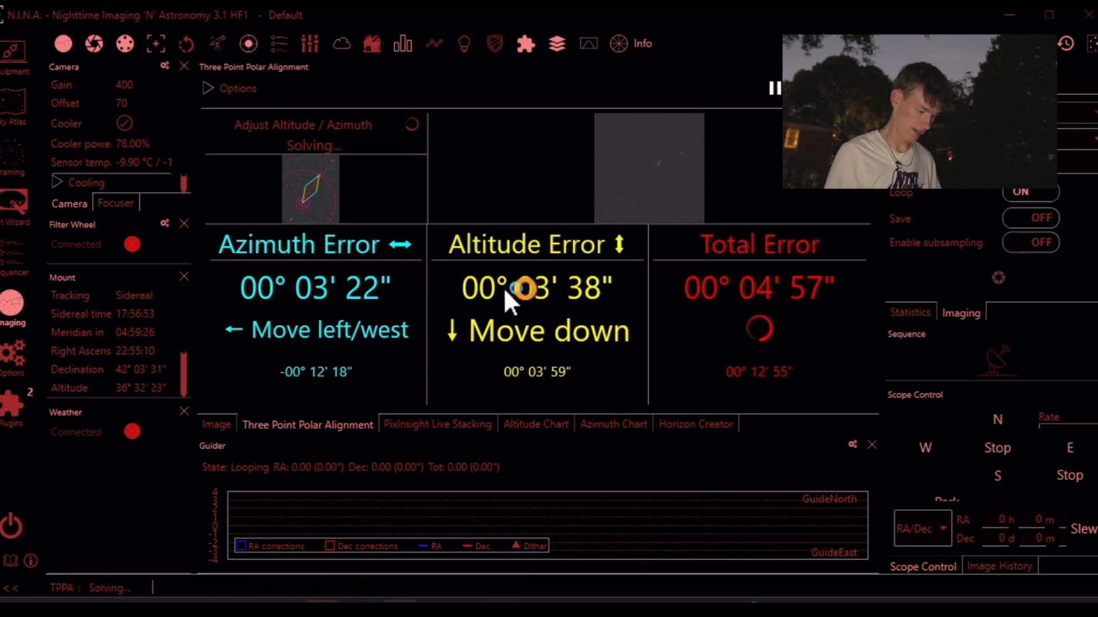
{"action": "left_click", "coordinate": [775, 88]}
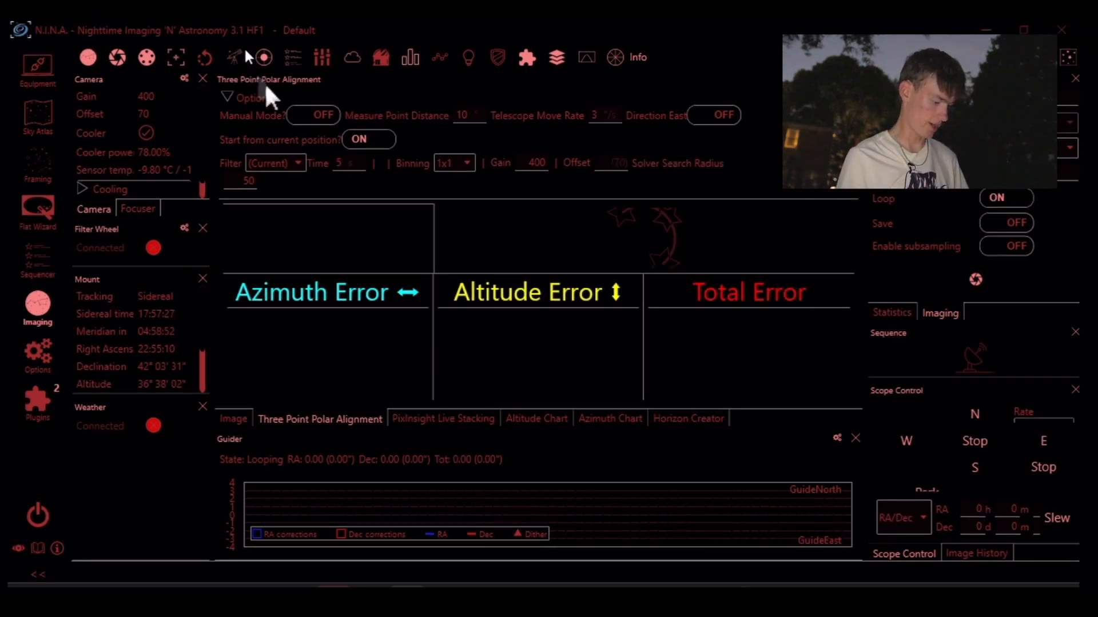
Search for the object name "tulip" in the framing assistant
{"action": "left_click", "coordinate": [45, 177]}
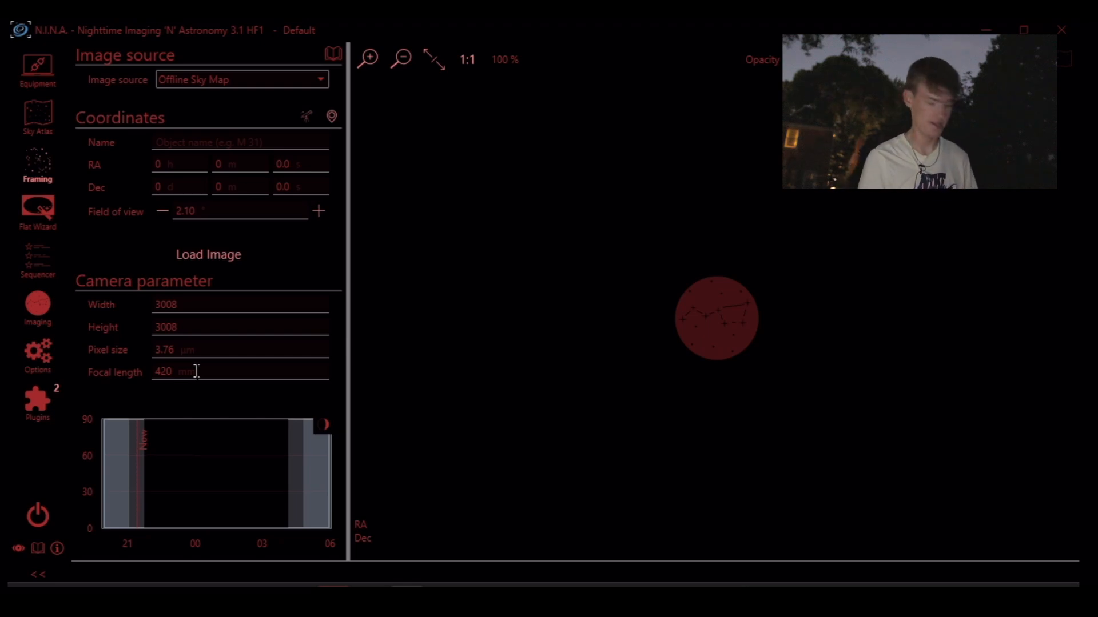
{"action": "left_click", "coordinate": [287, 146]}
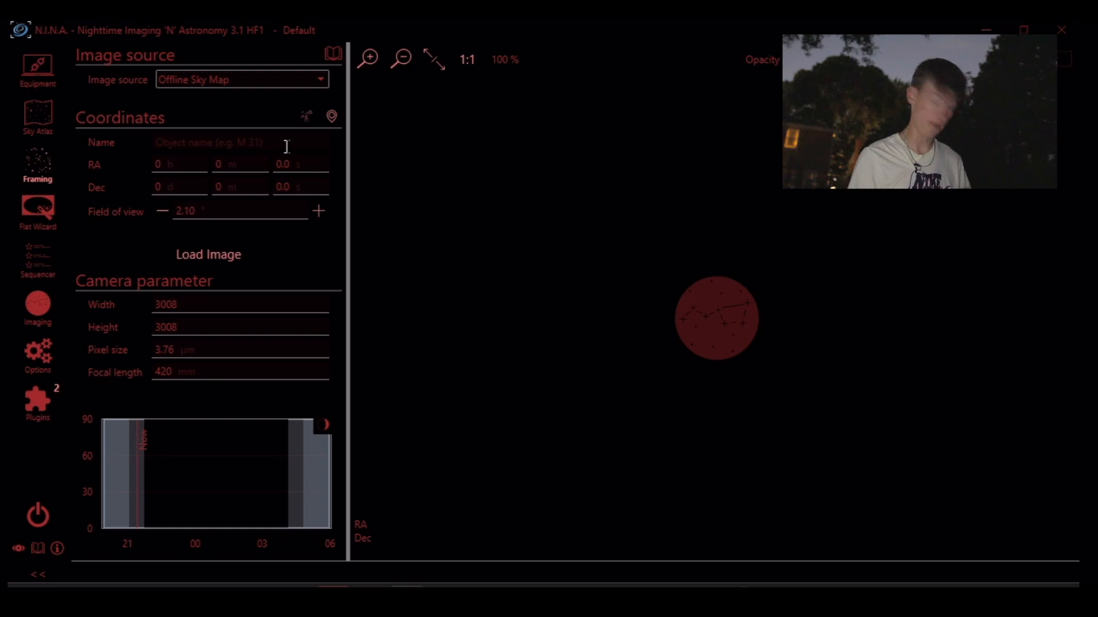
{"action": "type", "text": "tulip"}
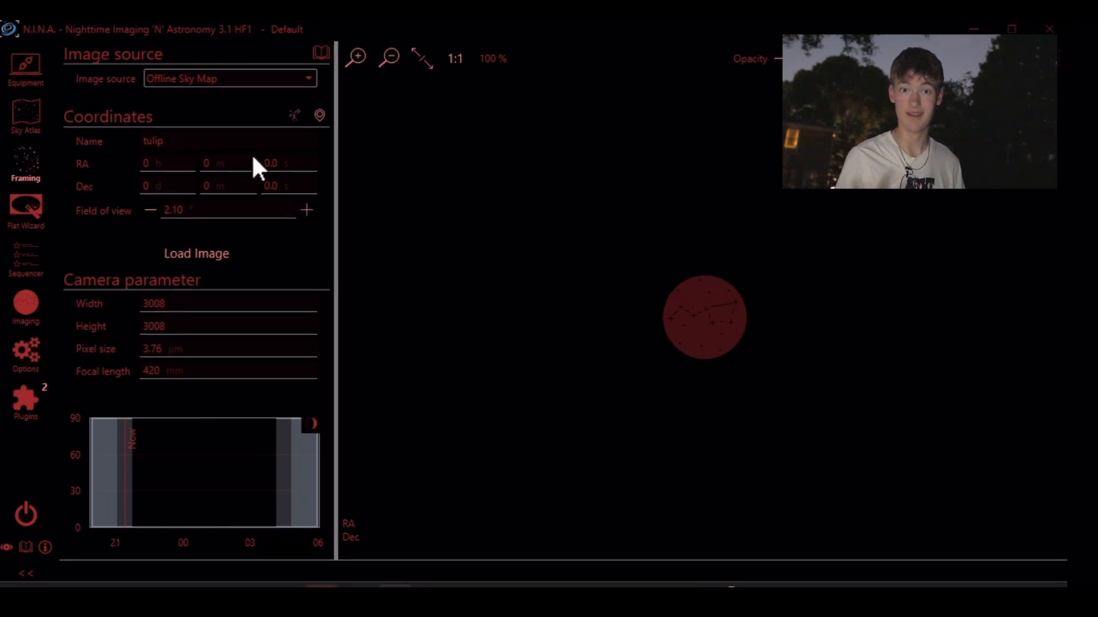
Replace the framing target's name with Sh2 101, pick the matching object and load its sky image
{"action": "left_click", "coordinate": [171, 304]}
{"action": "key", "text": "BackSpace"}
{"action": "key", "text": "BackSpace"}
{"action": "key", "text": "BackSpace"}
{"action": "key", "text": "BackSpace"}
{"action": "key", "text": "BackSpace"}
{"action": "type", "text": "sh2 101"}
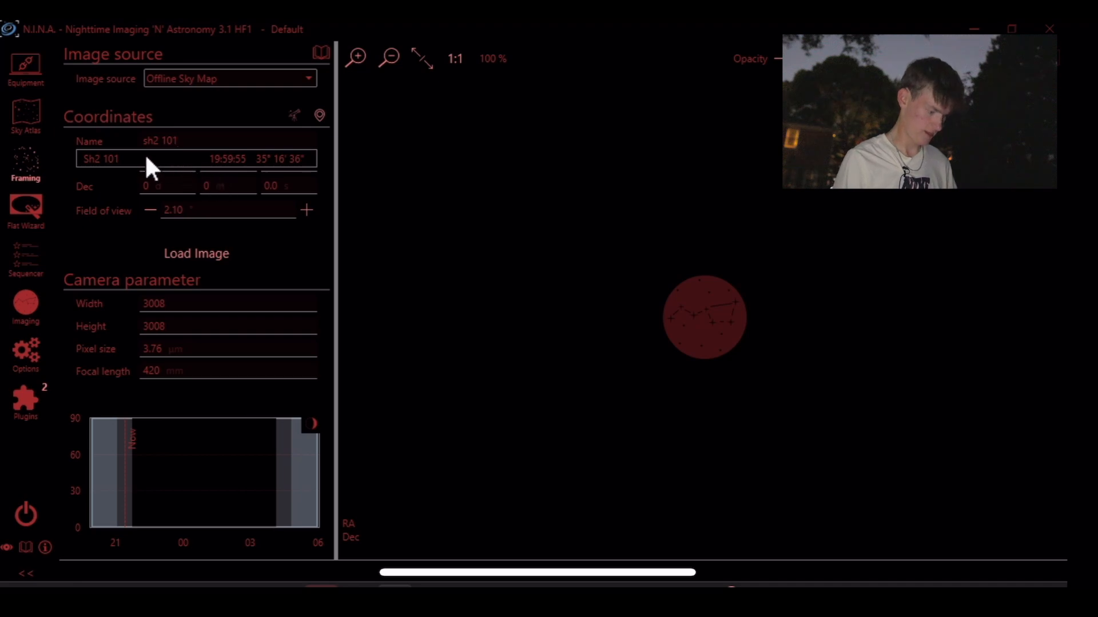
{"action": "left_click", "coordinate": [146, 158]}
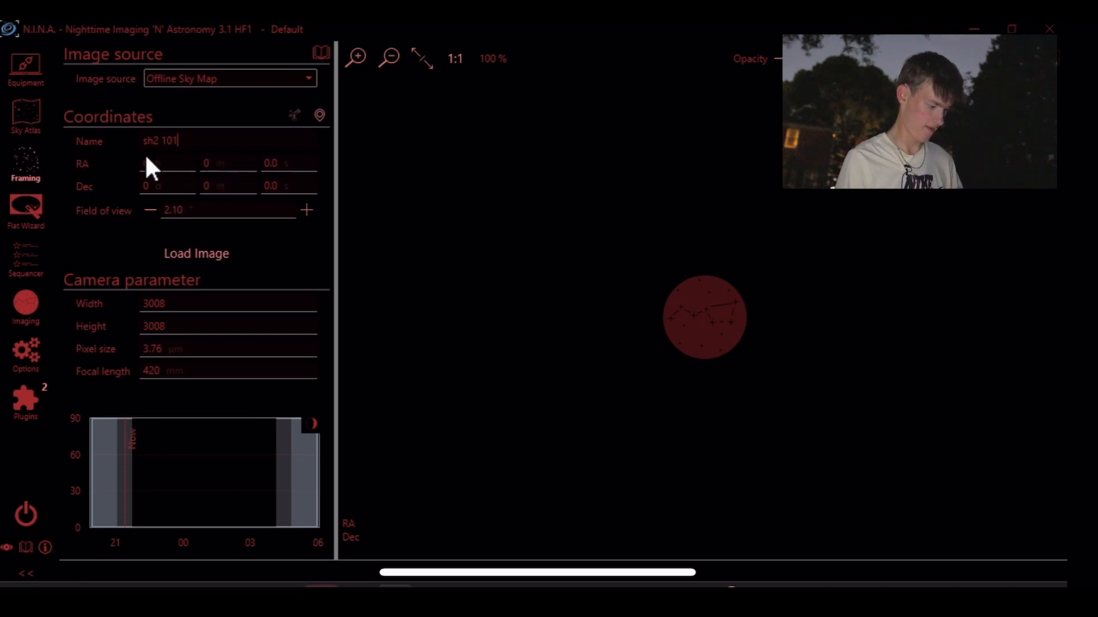
{"action": "left_click", "coordinate": [210, 253]}
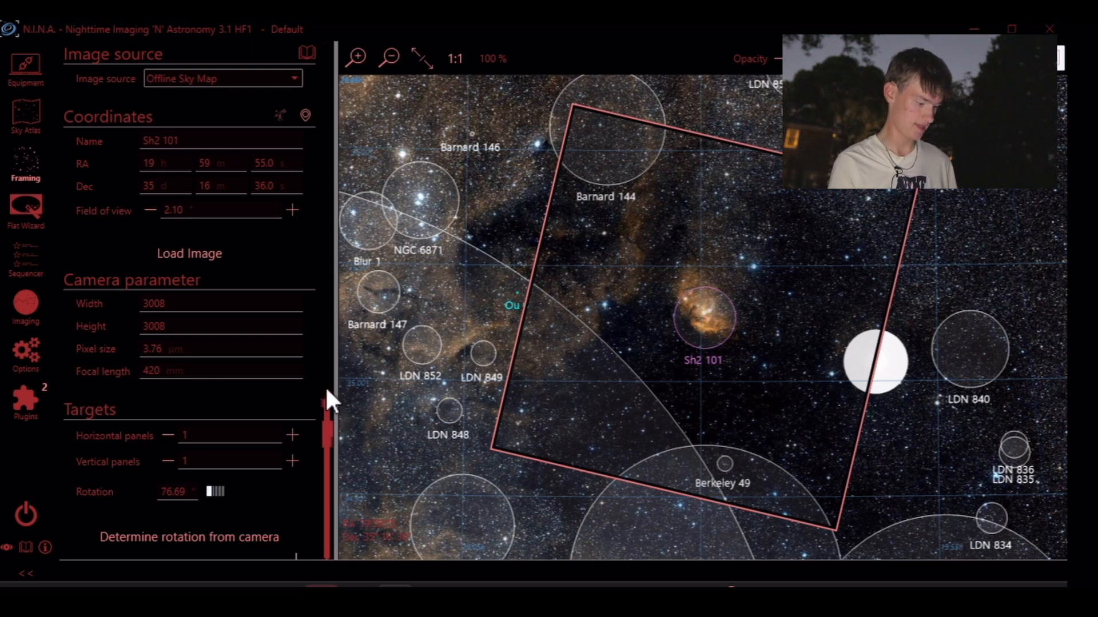
Slew and center the telescope on the framed Sh2 101 target
{"action": "scroll", "coordinate": [322, 435], "scroll_direction": "down", "scroll_amount": 3}
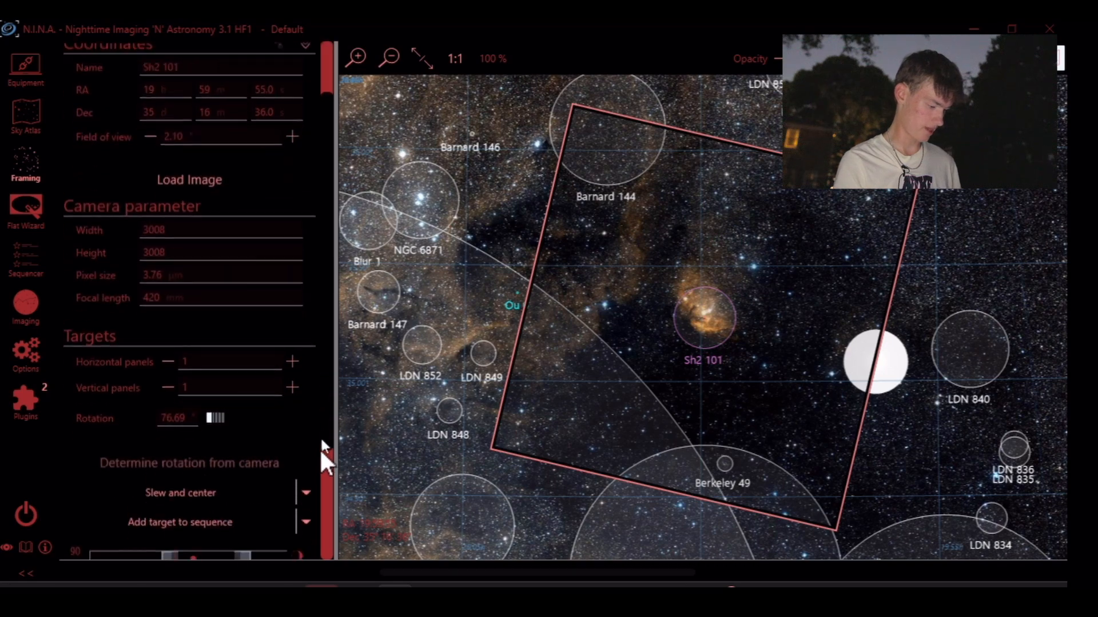
{"action": "scroll", "coordinate": [319, 452], "scroll_direction": "down", "scroll_amount": 1}
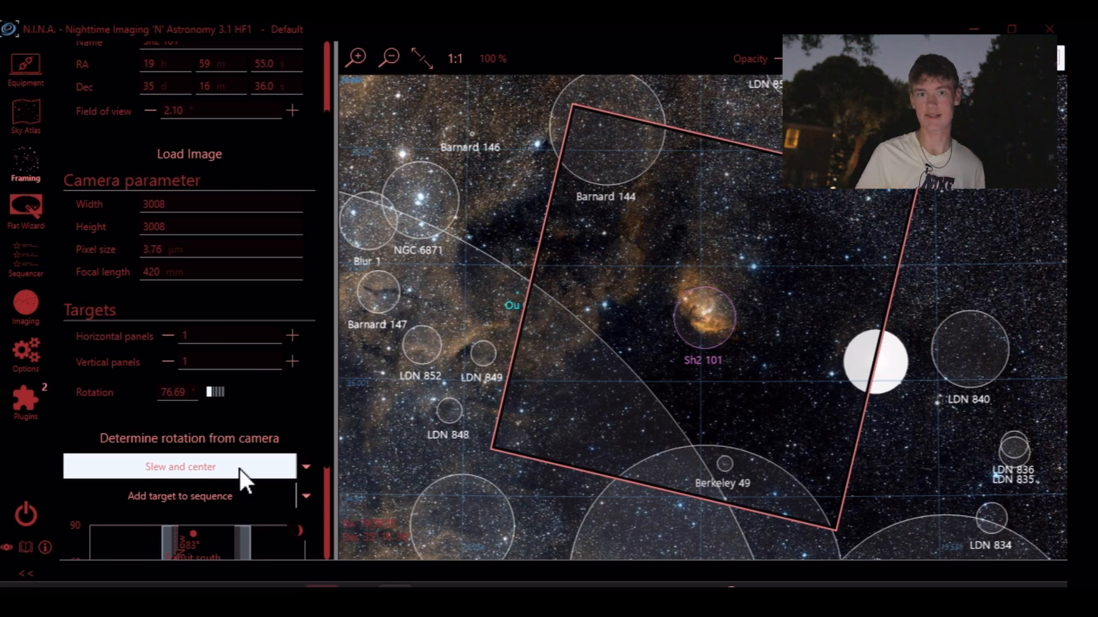
{"action": "left_click", "coordinate": [238, 468]}
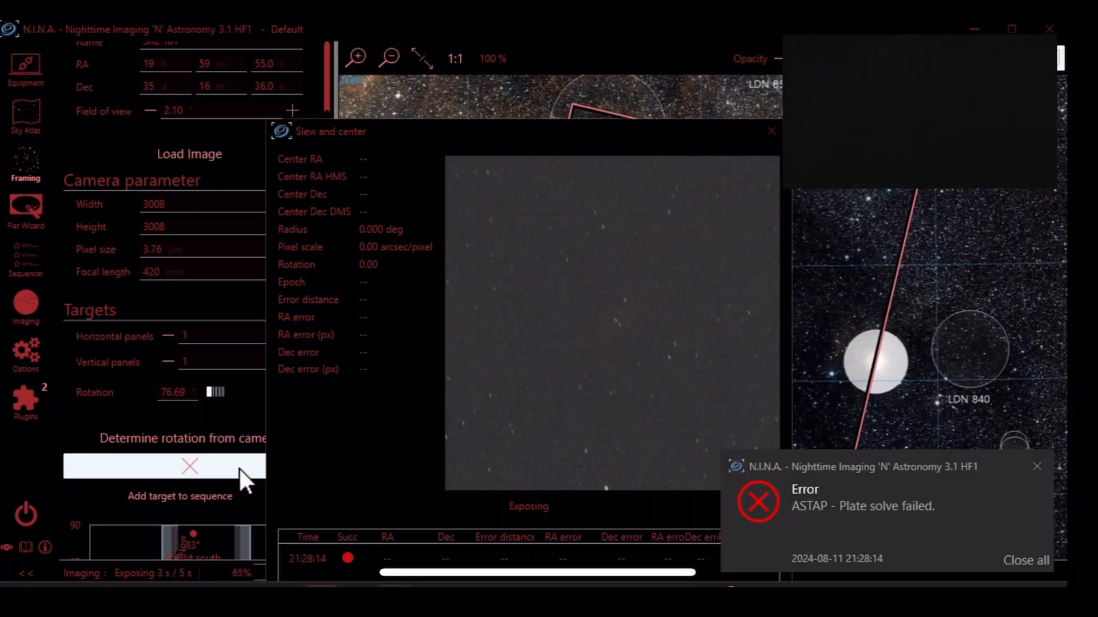
Cancel the running slew-and-center routine with its notifications and return to the imaging view
{"action": "left_click", "coordinate": [238, 468]}
{"action": "left_click", "coordinate": [1026, 560]}
{"action": "left_click", "coordinate": [771, 130]}
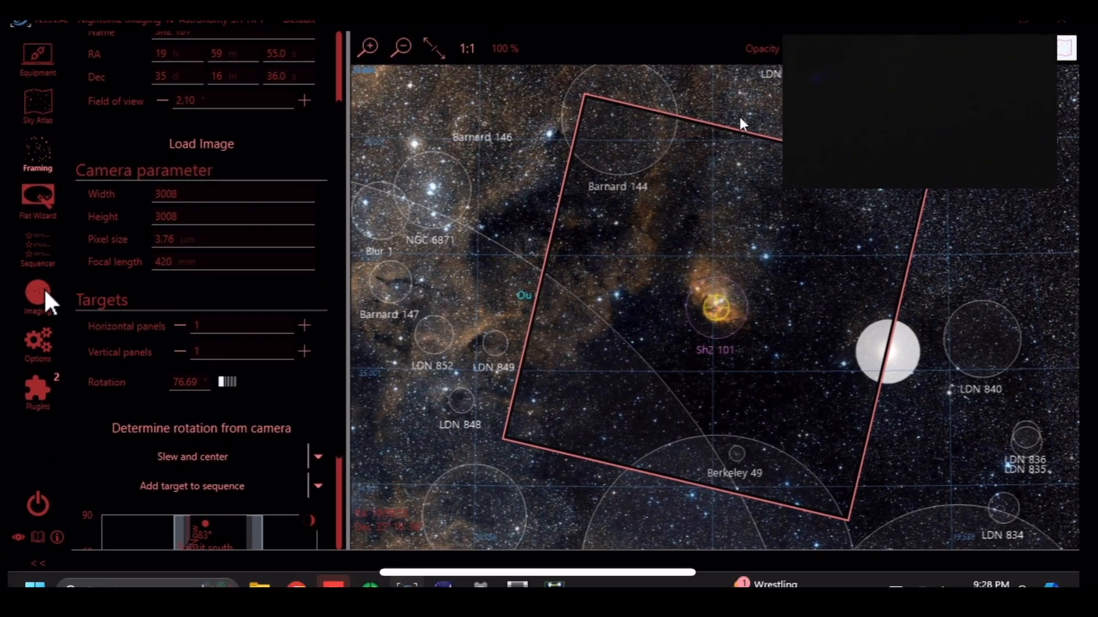
{"action": "left_click", "coordinate": [31, 299]}
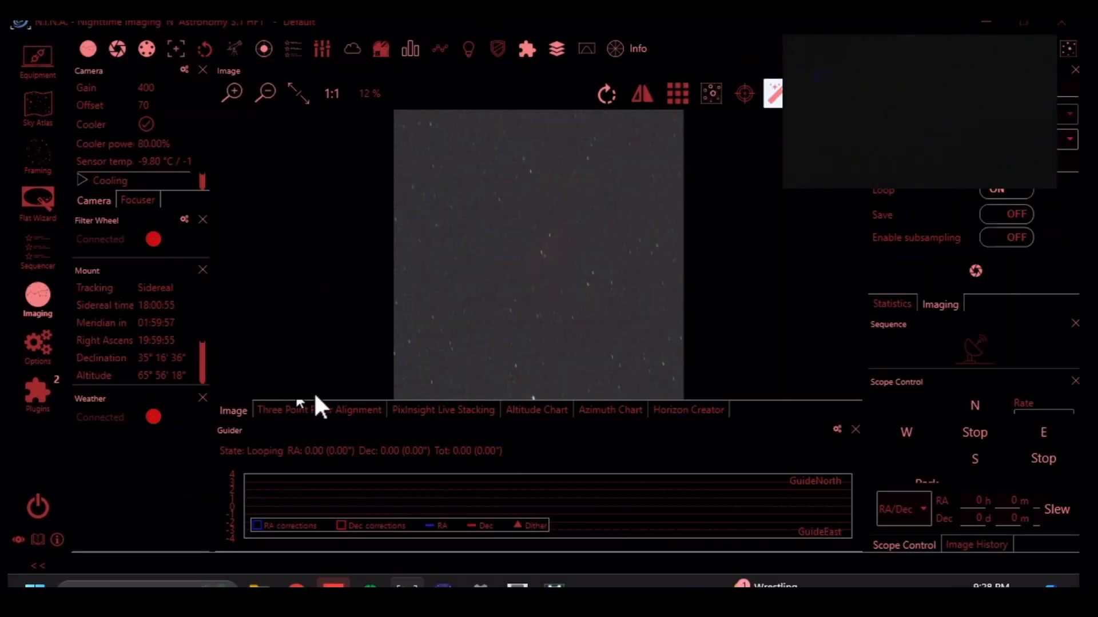
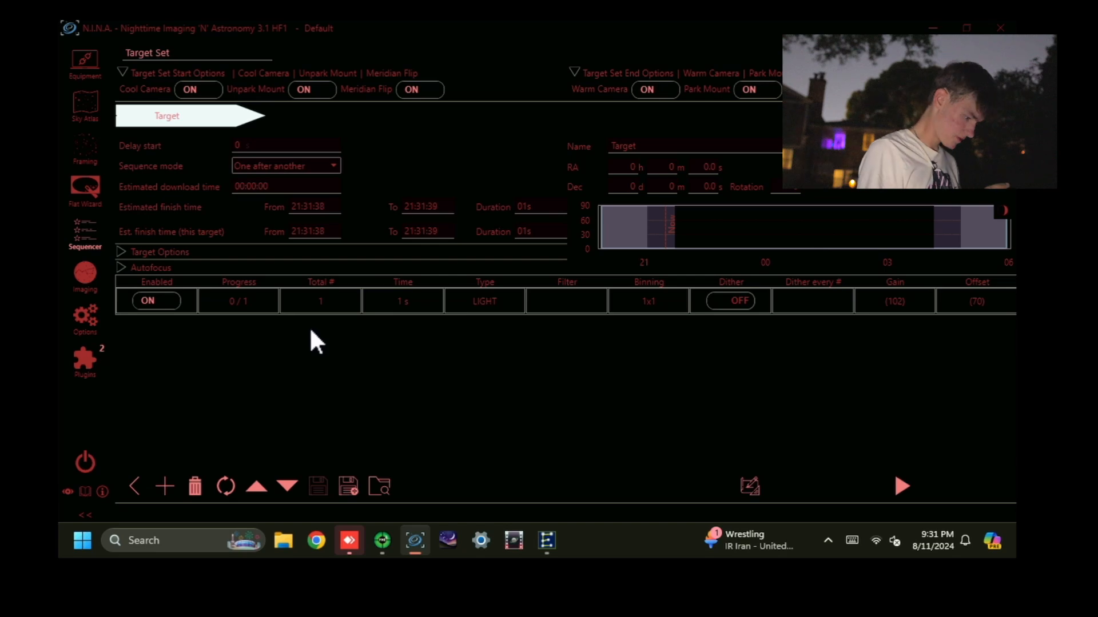
Name the sequence target "tulip nebula" and enable Start guiding in its target options
{"action": "left_click", "coordinate": [646, 145]}
{"action": "key", "text": "ctrl+a"}
{"action": "type", "text": "tulip nebula"}
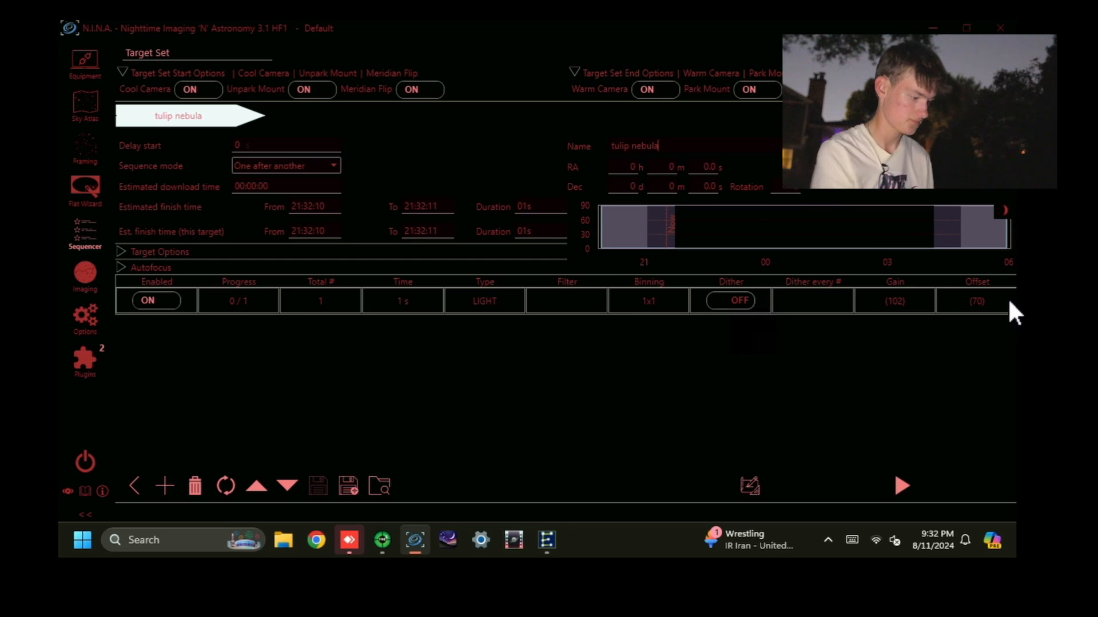
{"action": "left_click", "coordinate": [169, 252]}
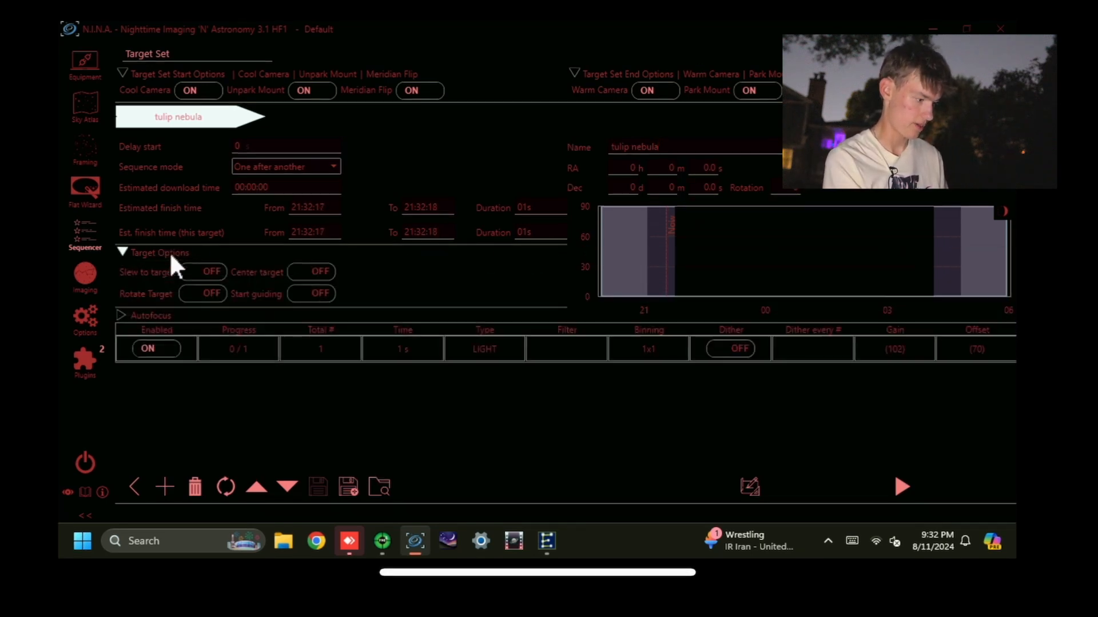
{"action": "left_click", "coordinate": [322, 296]}
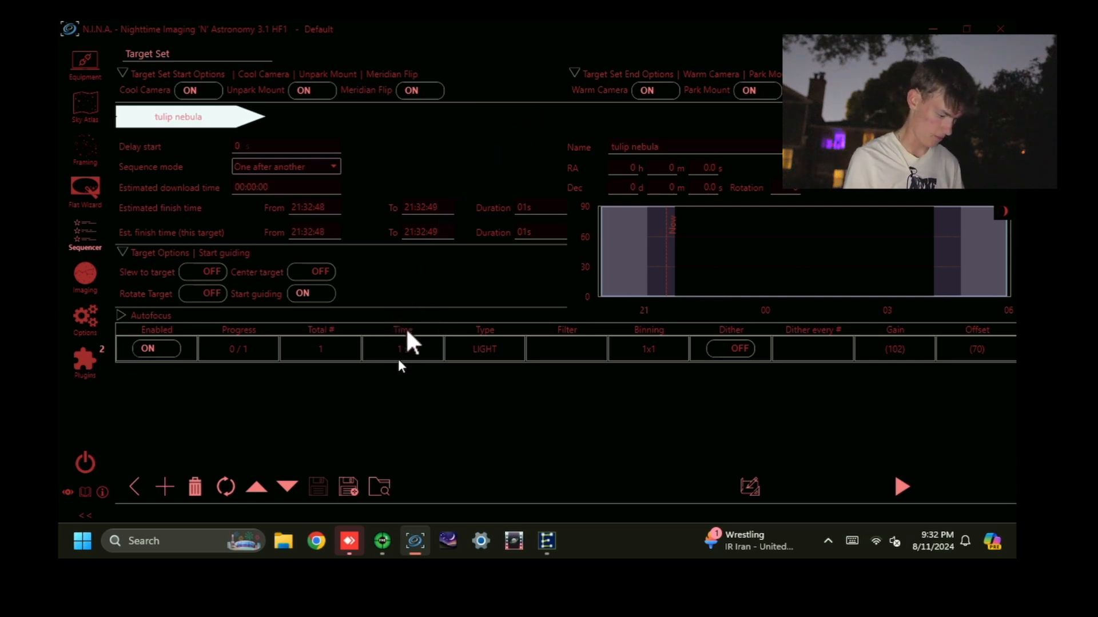
Set the sequence's light frames to a 180 s exposure time and a total of 50
{"action": "left_click", "coordinate": [411, 348]}
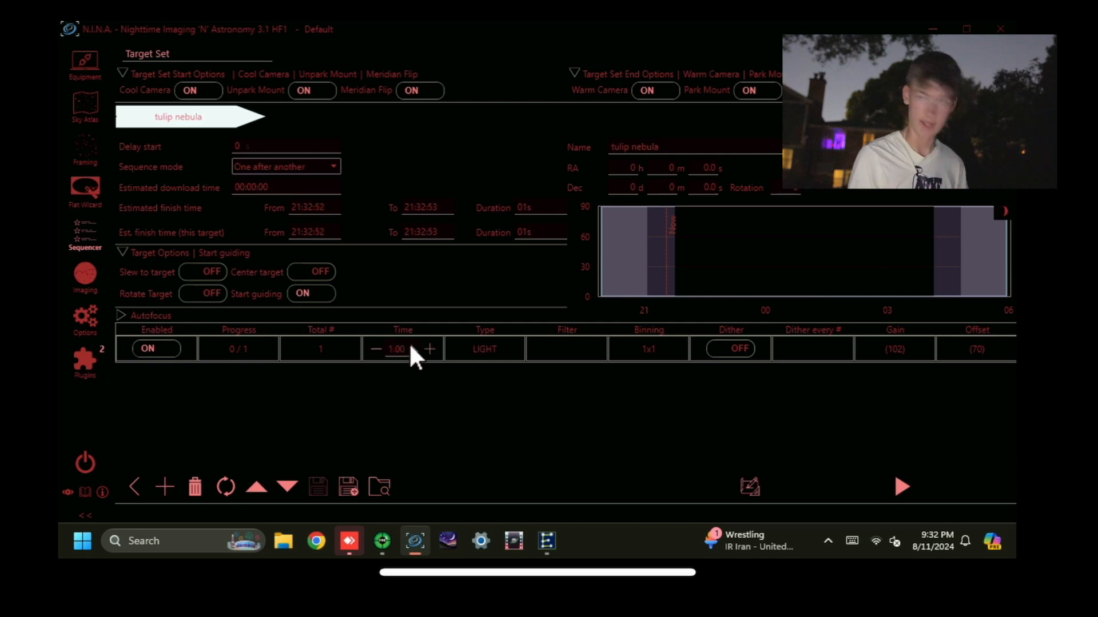
{"action": "type", "text": "180"}
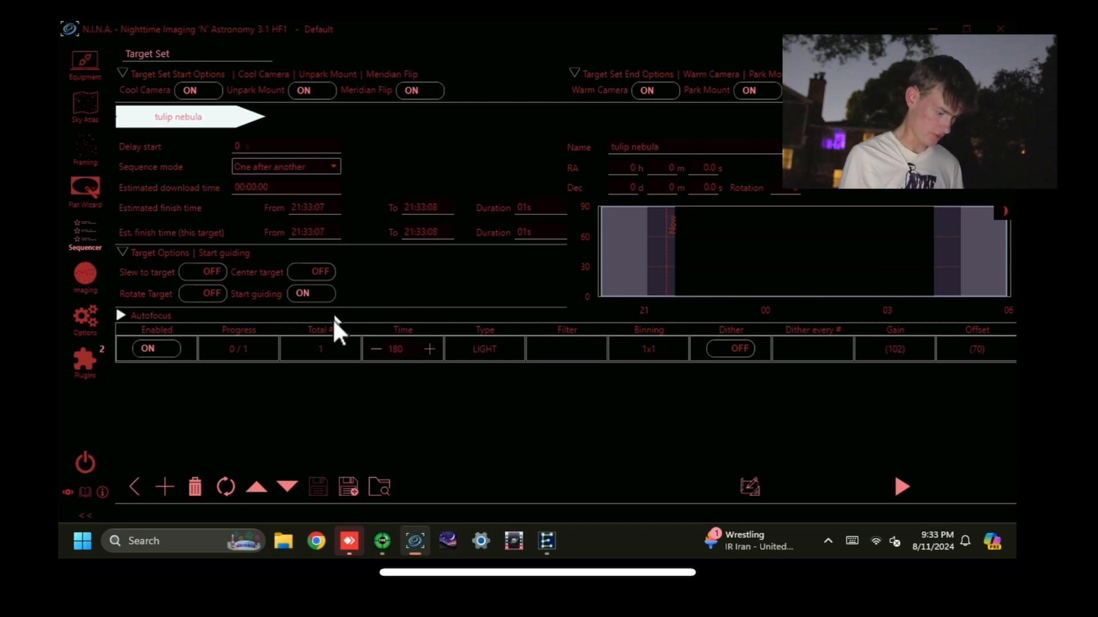
{"action": "left_click", "coordinate": [329, 349]}
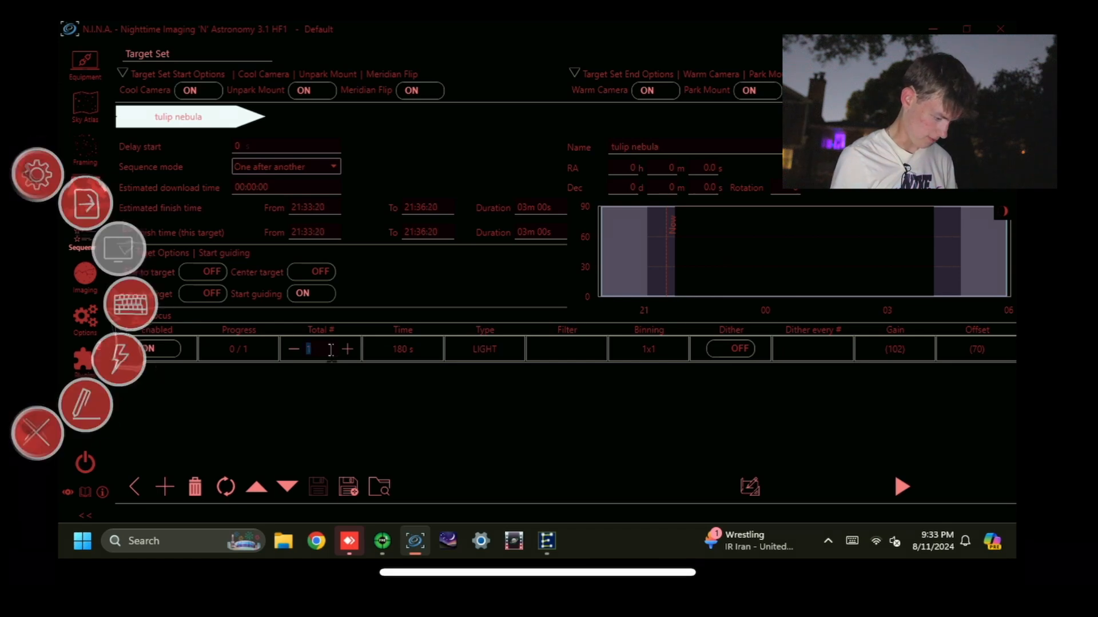
{"action": "left_click", "coordinate": [130, 304]}
{"action": "key", "text": "BackSpace"}
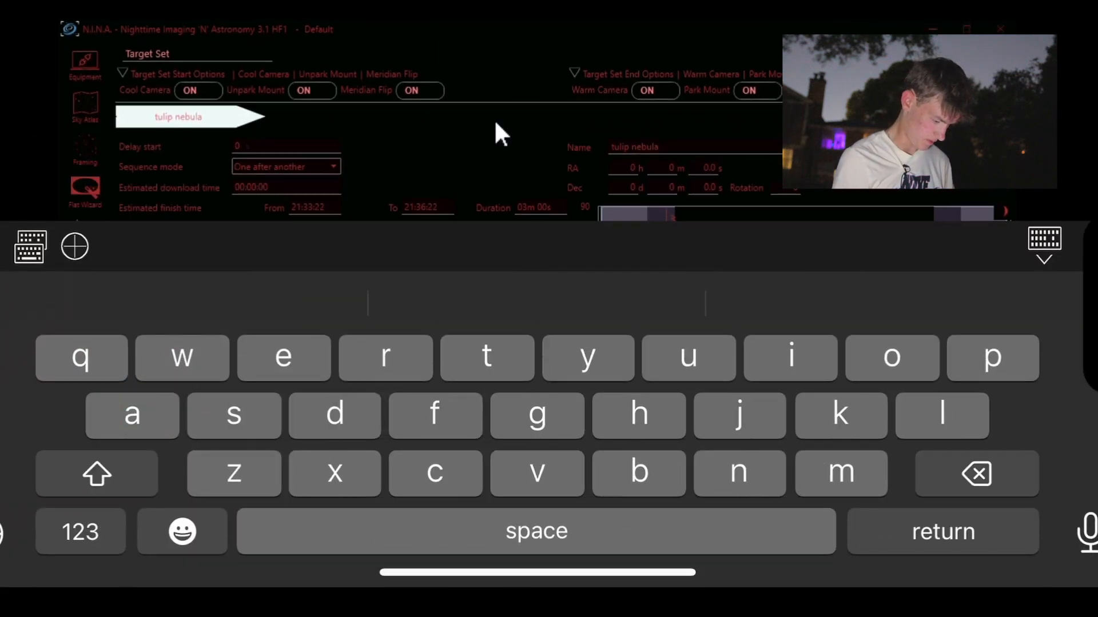
{"action": "left_click", "coordinate": [80, 532]}
{"action": "type", "text": "50"}
{"action": "key", "text": "Return"}
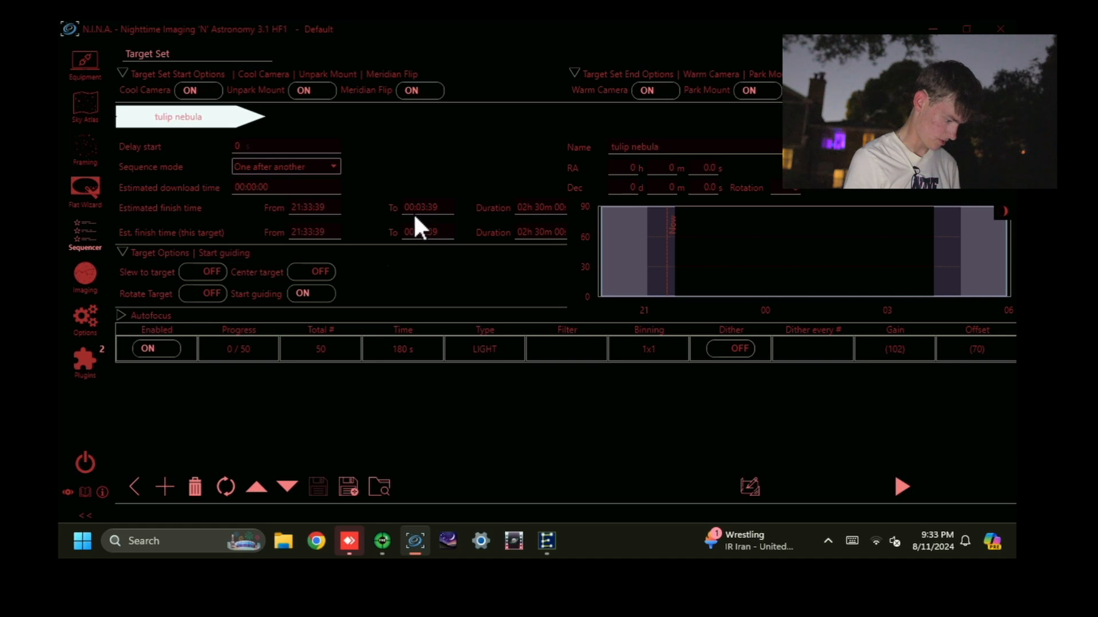
Set the total number of light frames to 100 and enable dithering every 2 frames
{"action": "left_click", "coordinate": [324, 350]}
{"action": "type", "text": "100"}
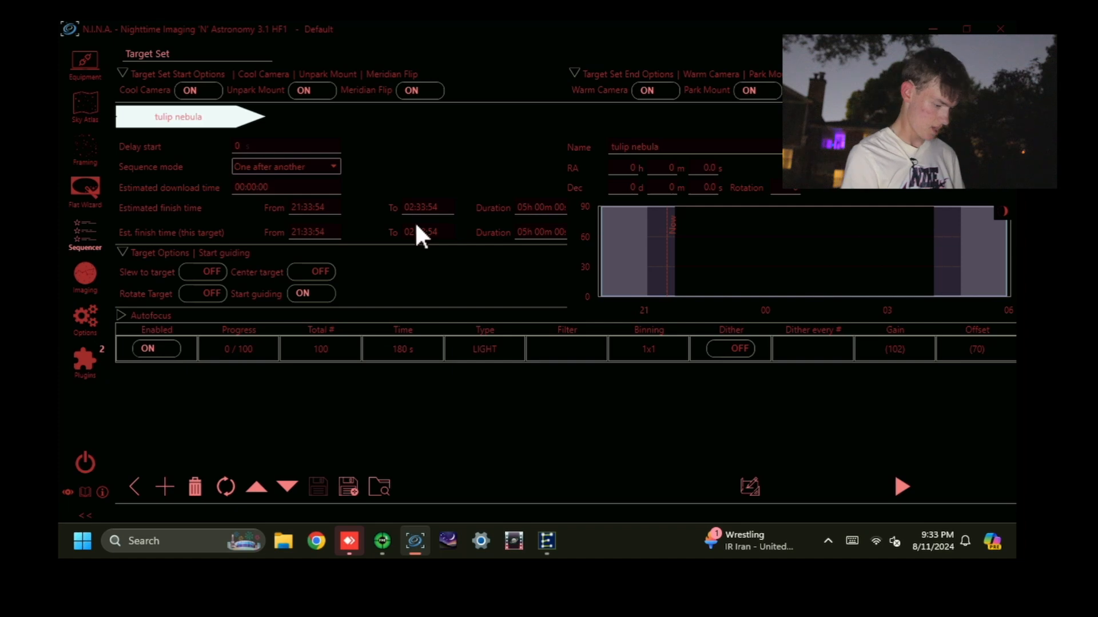
{"action": "left_click", "coordinate": [730, 350]}
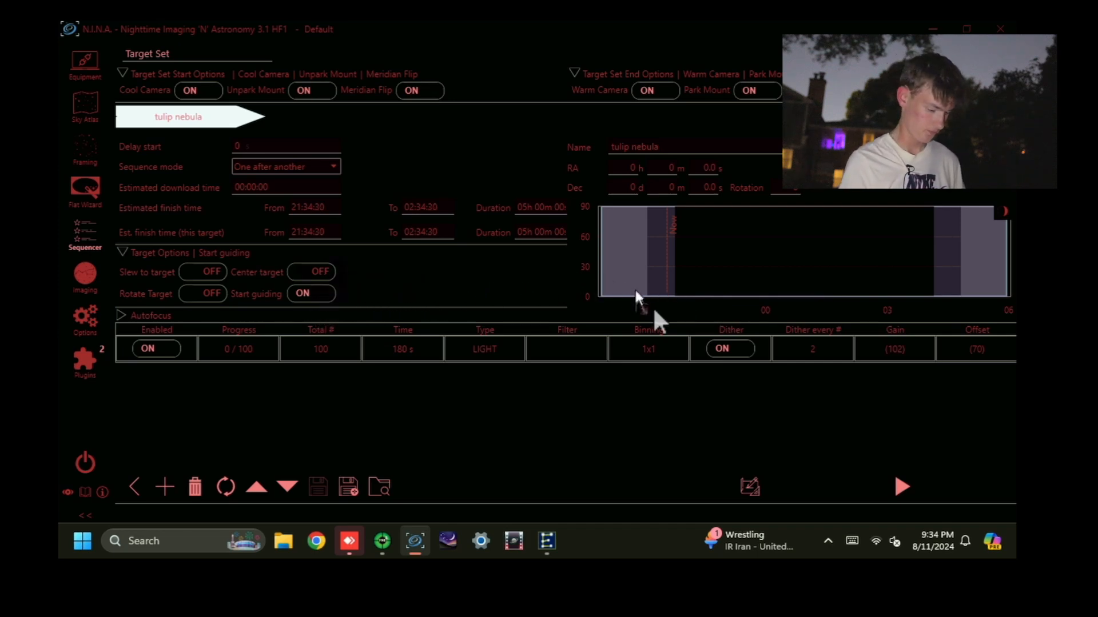
Start the tulip nebula sequence and check the guiding graph in PHD2
{"action": "left_click", "coordinate": [901, 486]}
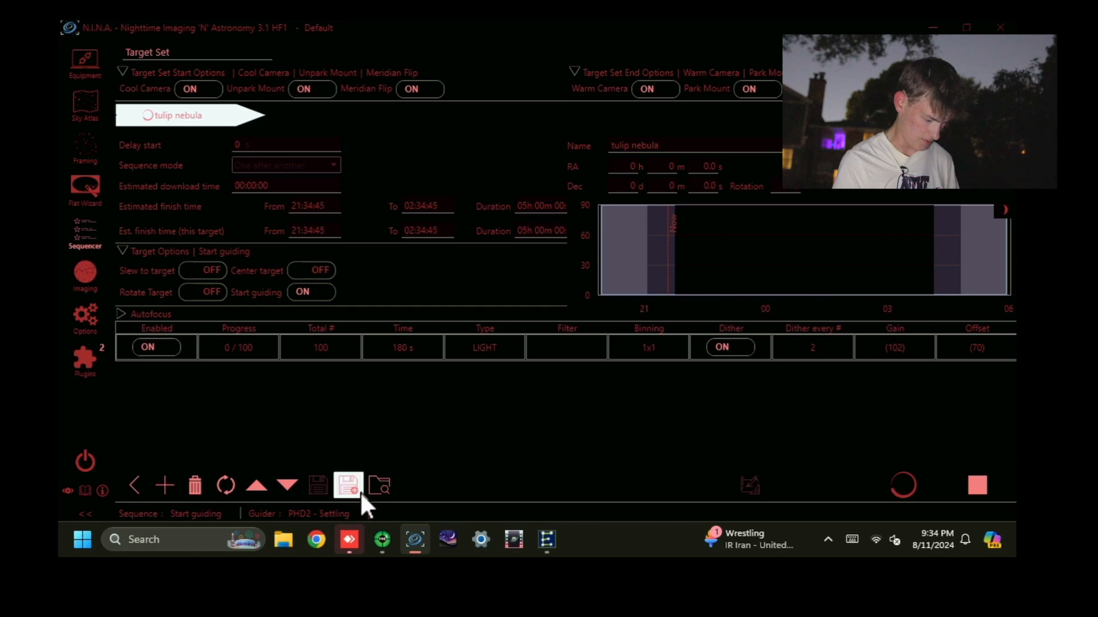
{"action": "left_click", "coordinate": [389, 539]}
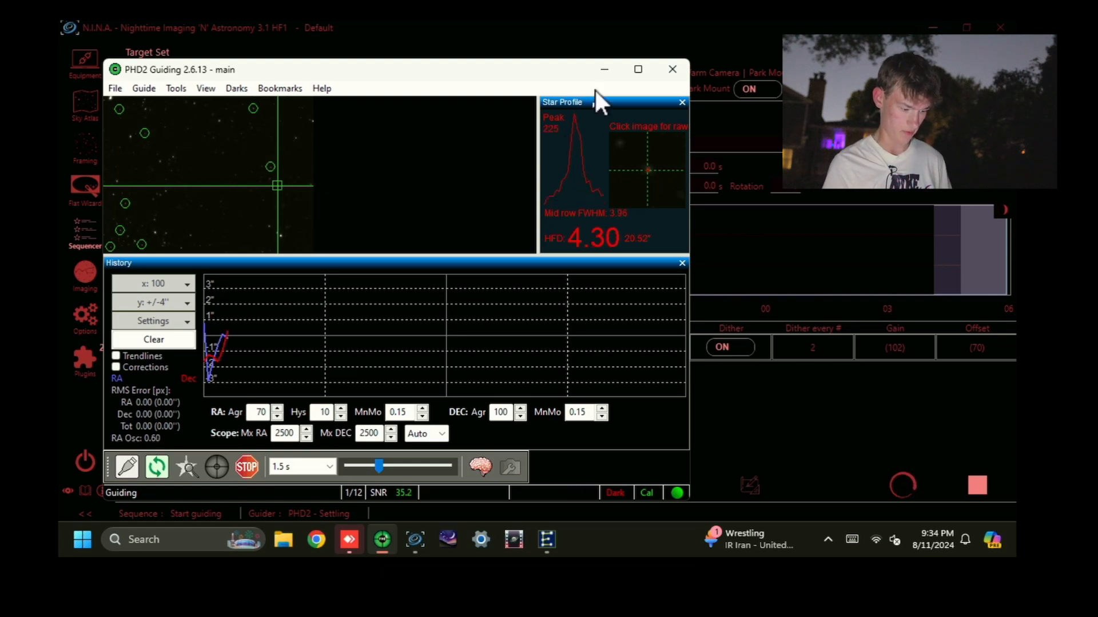
{"action": "left_click", "coordinate": [600, 70]}
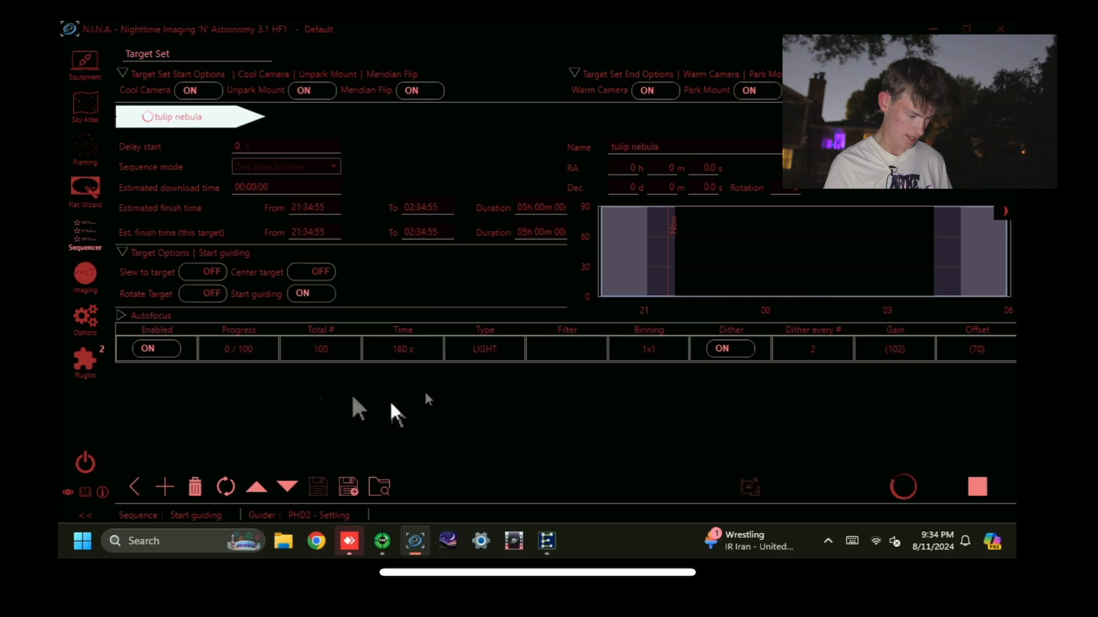
Check the running exposure and guider graph in the imaging view, and the end options in the sequencer
{"action": "left_click", "coordinate": [90, 276]}
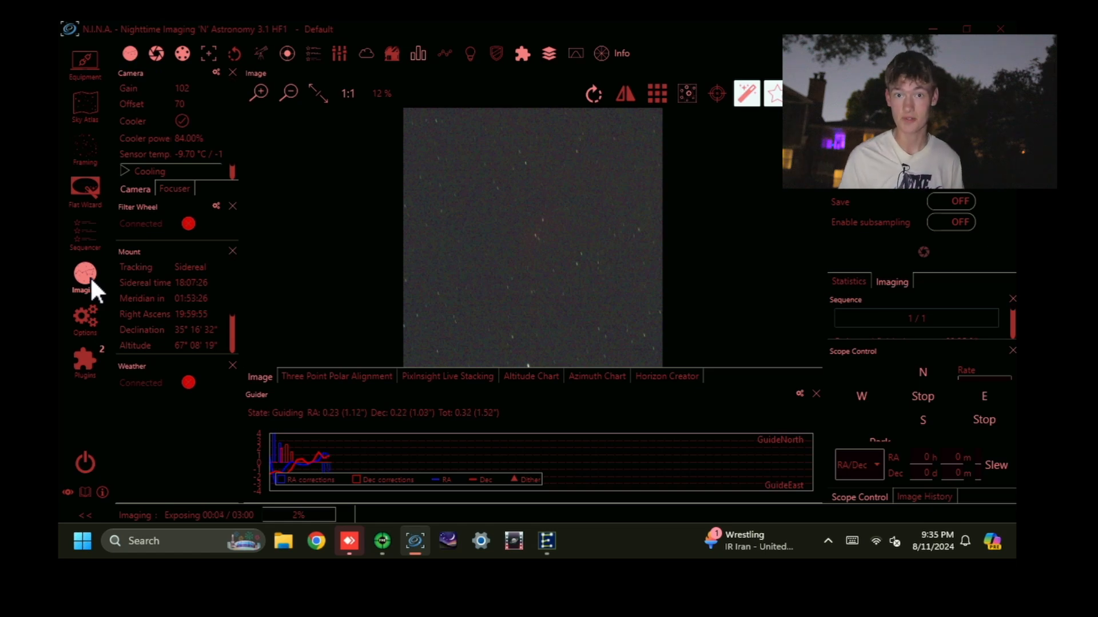
{"action": "left_click", "coordinate": [84, 229]}
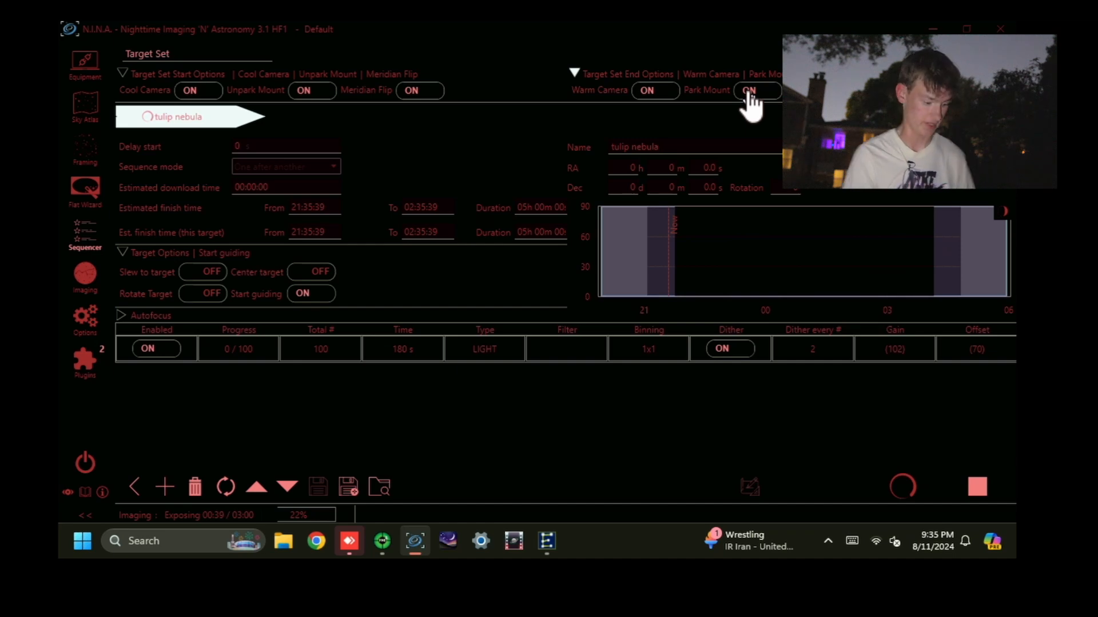
{"action": "left_click", "coordinate": [94, 272]}
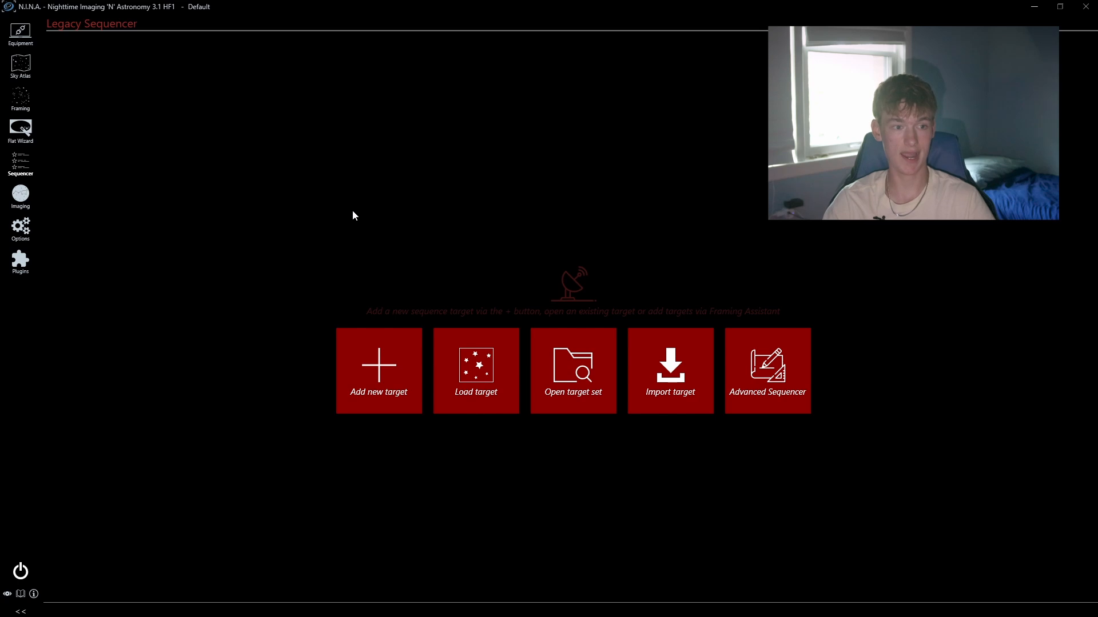
Find Sh2 101 by name in the framing assistant and load its sky image
{"action": "left_click", "coordinate": [21, 98]}
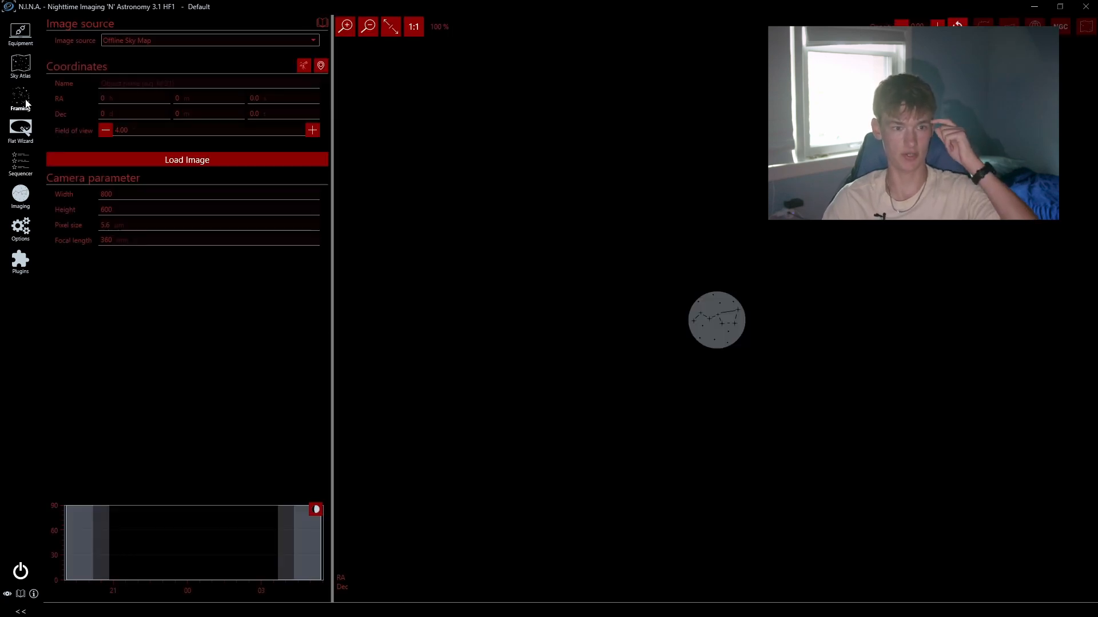
{"action": "left_click", "coordinate": [135, 84]}
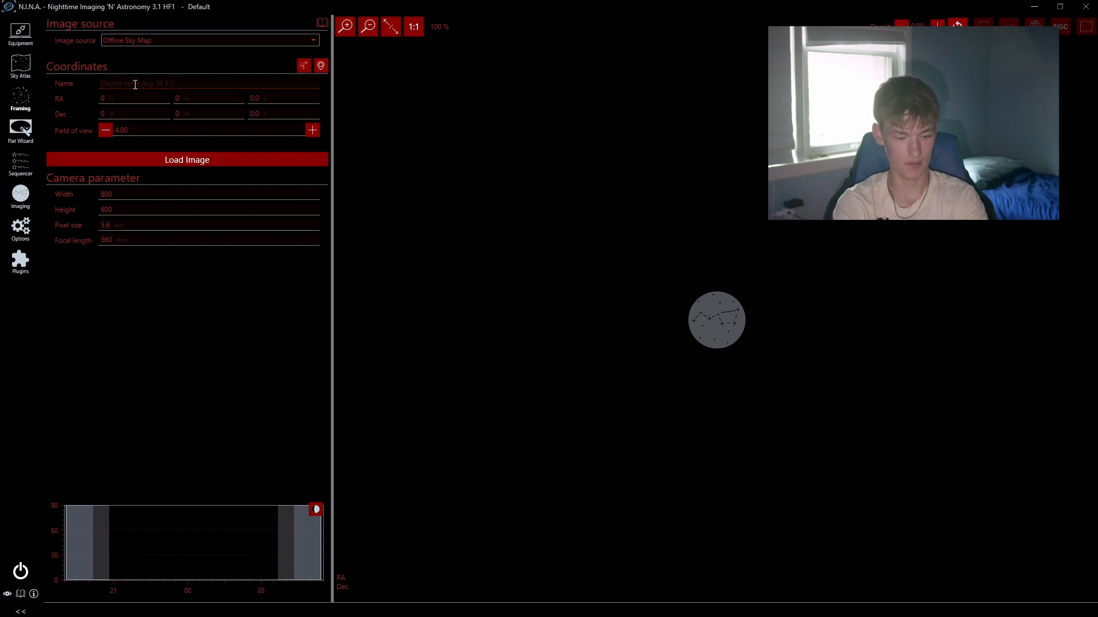
{"action": "type", "text": "sh2"}
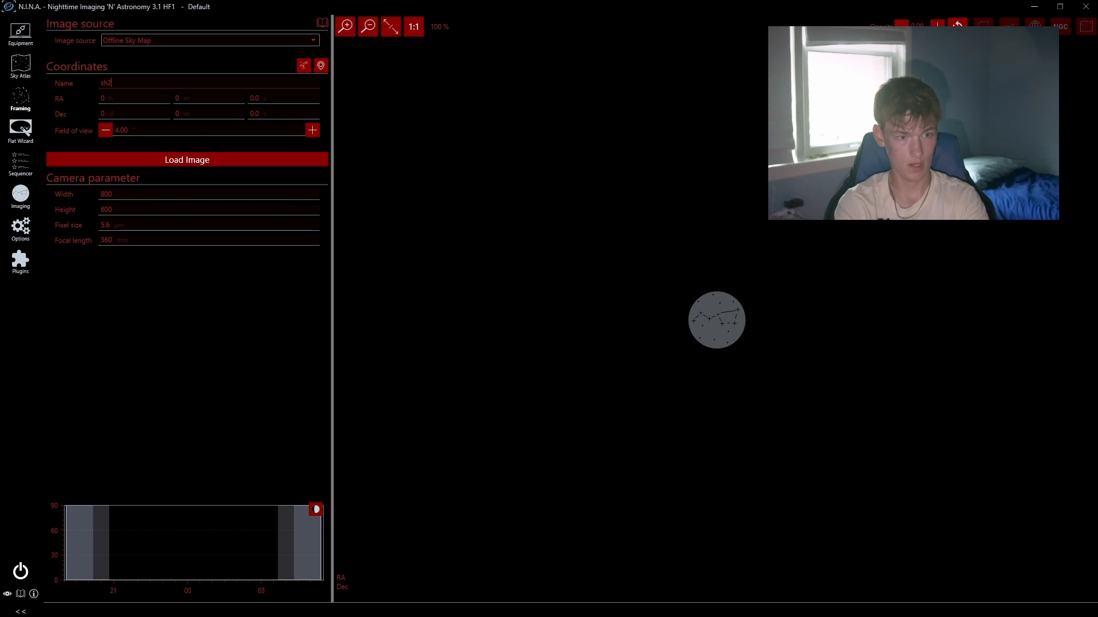
{"action": "left_click", "coordinate": [192, 102]}
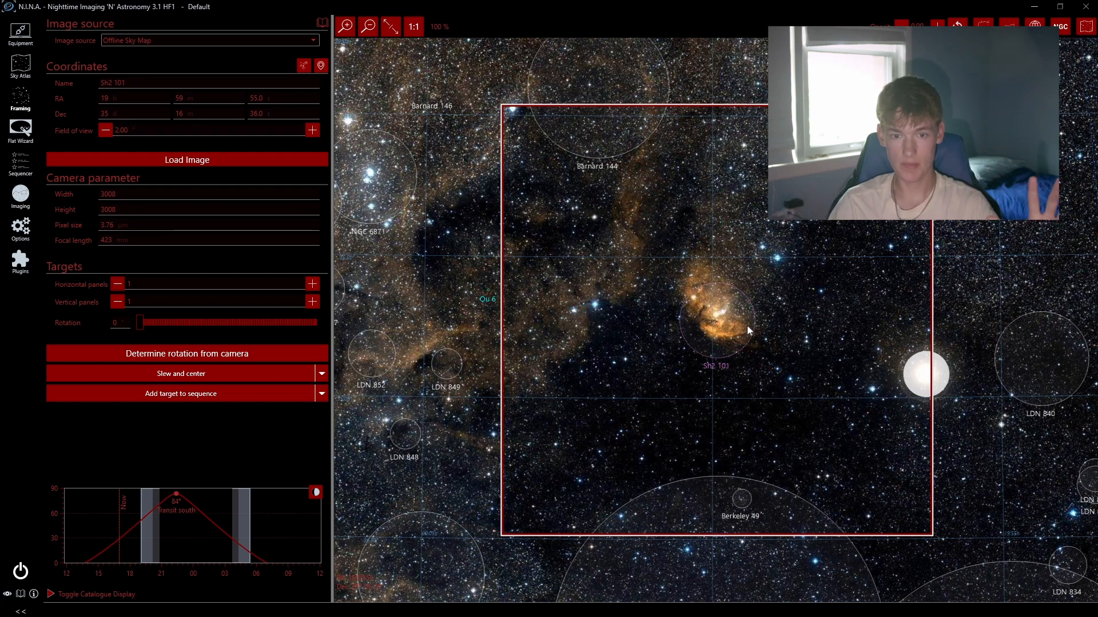
Fine-tune the framing so the nebula sits slightly lower in the camera frame, and add the target to the Legacy Sequencer
{"action": "left_click_drag", "start_coordinate": [752, 325], "coordinate": [756, 334]}
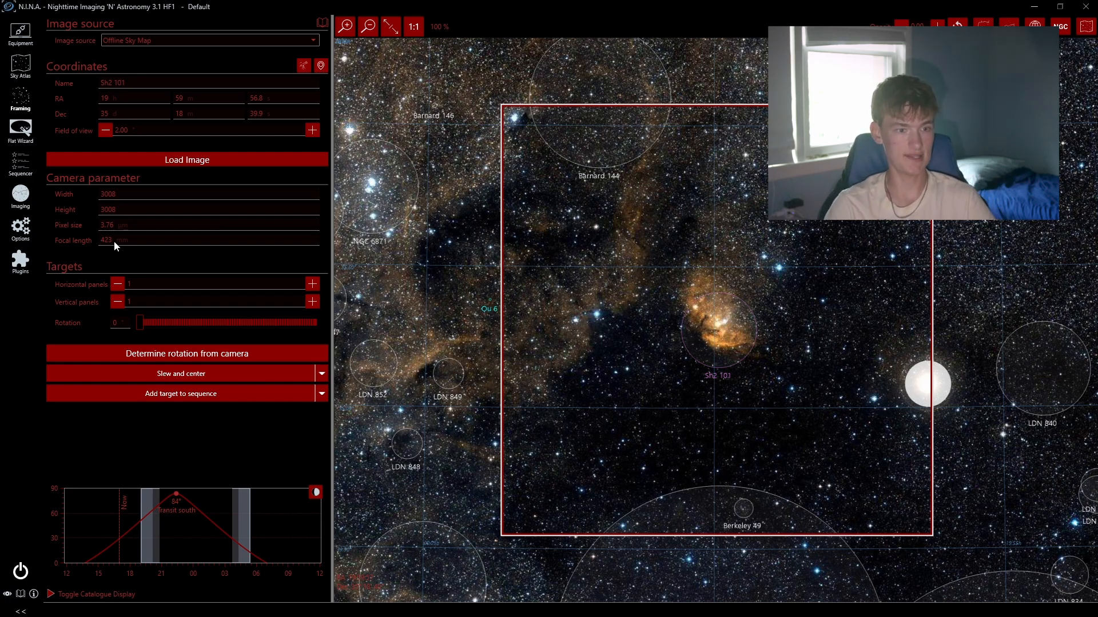
{"action": "left_click_drag", "start_coordinate": [726, 326], "coordinate": [739, 327]}
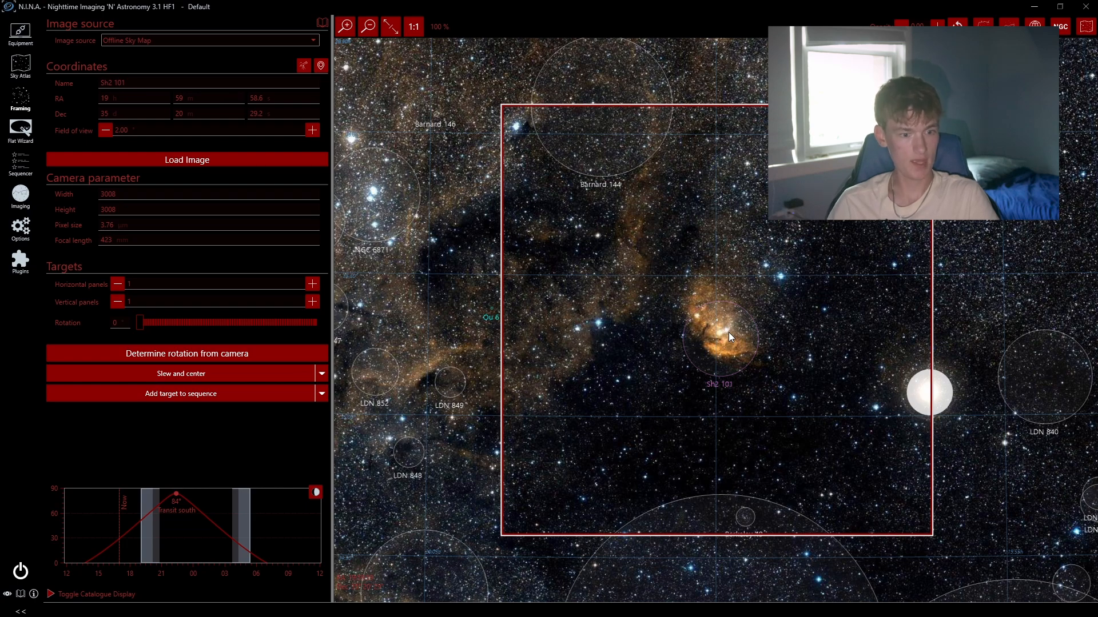
{"action": "left_click", "coordinate": [293, 397]}
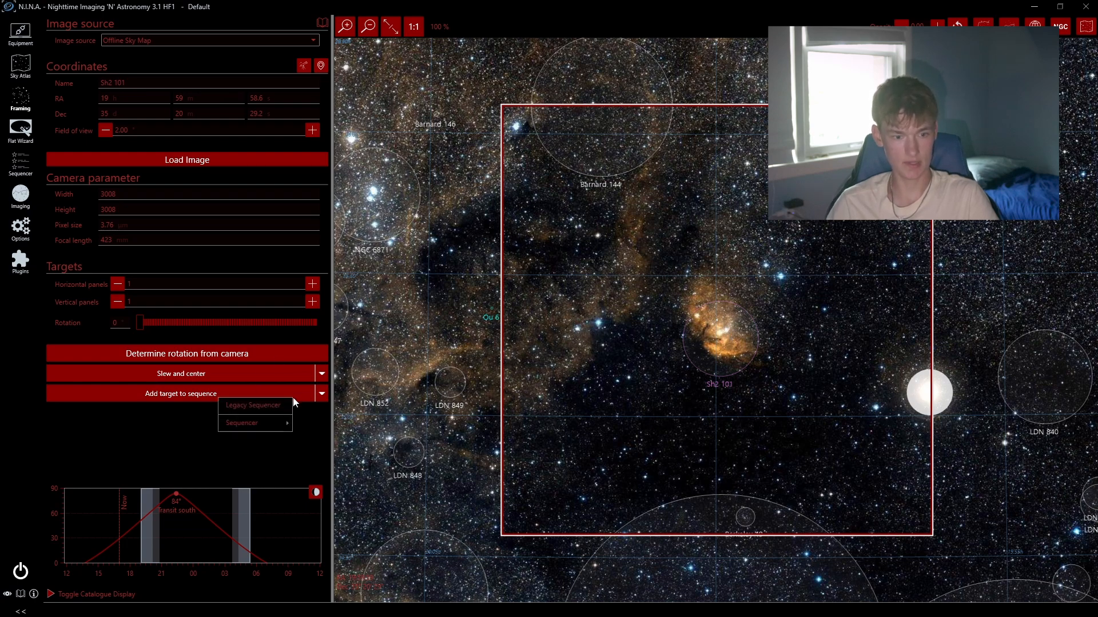
{"action": "left_click", "coordinate": [264, 407]}
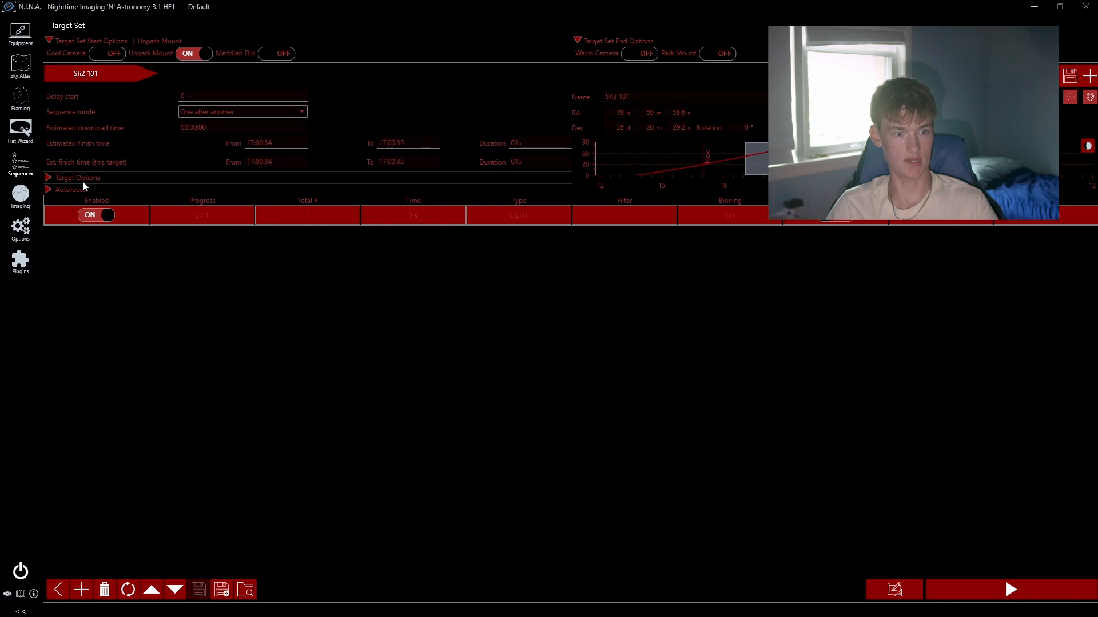
Enable slewing to the target, centering it and starting guiding in the Sh2 101 target options
{"action": "left_click", "coordinate": [48, 178]}
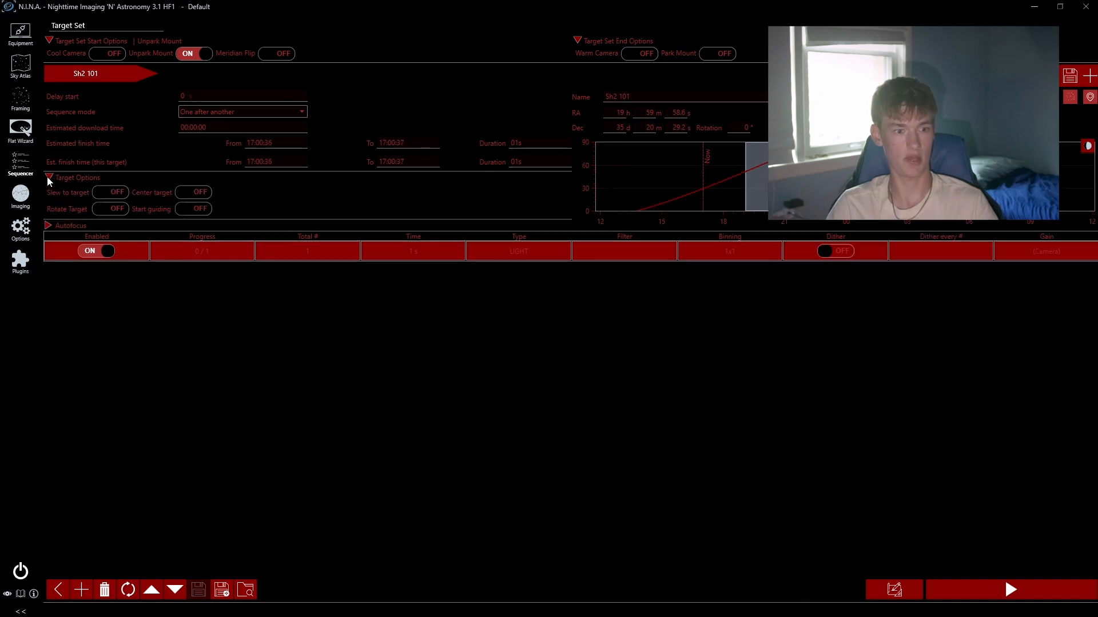
{"action": "left_click", "coordinate": [109, 191]}
{"action": "left_click", "coordinate": [194, 192]}
{"action": "left_click", "coordinate": [196, 209]}
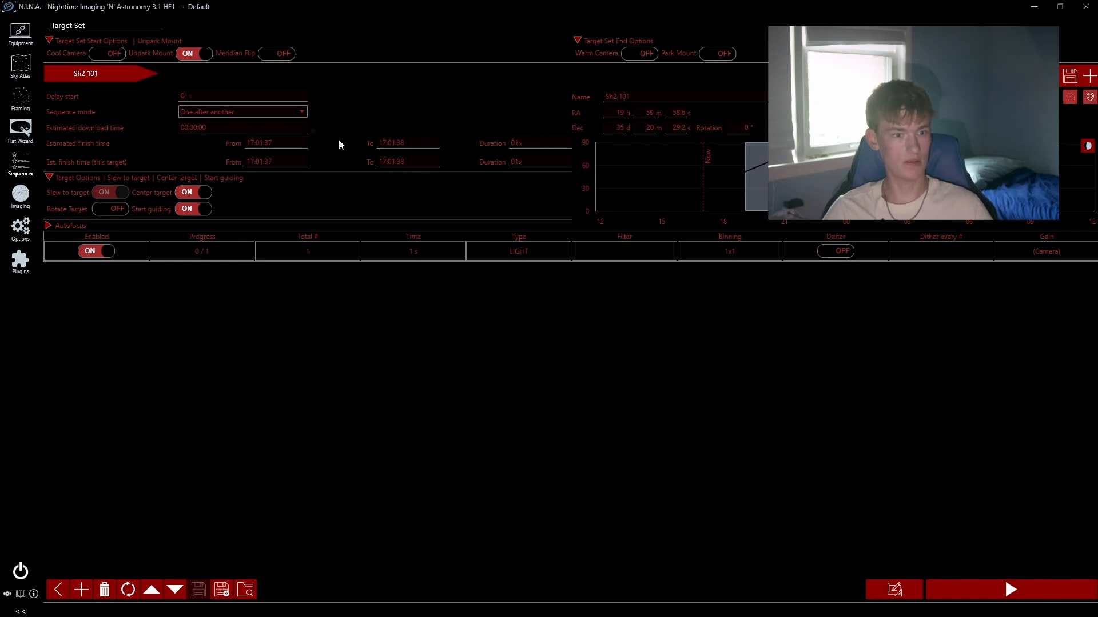
Enable camera cooling and meridian flip in the start options, and camera warming and mount parking in the end options
{"action": "left_click", "coordinate": [112, 55]}
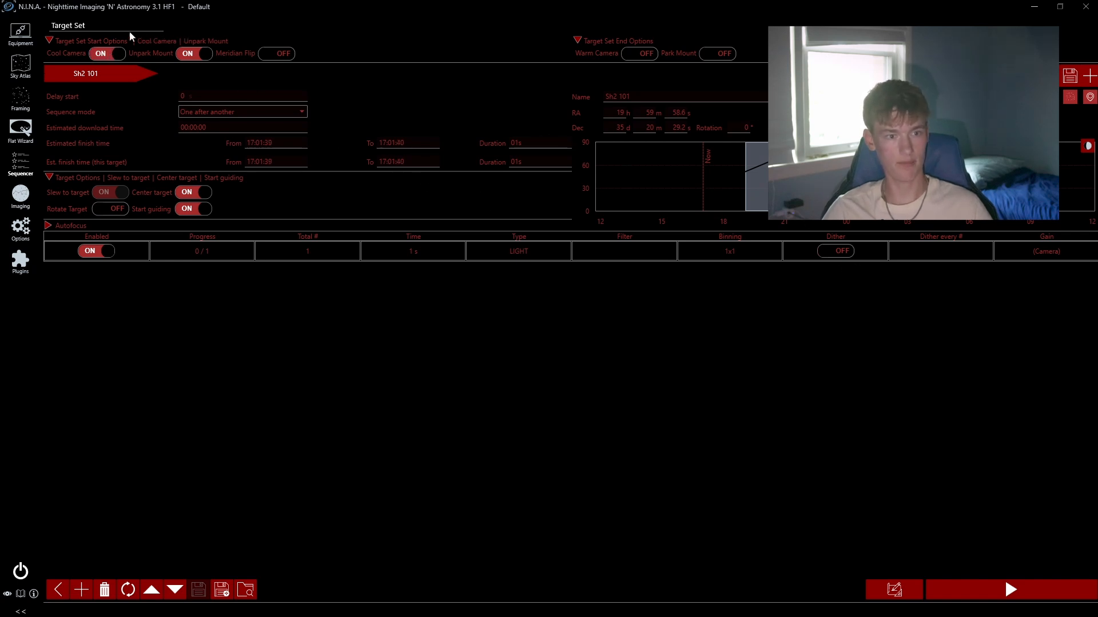
{"action": "left_click", "coordinate": [267, 54]}
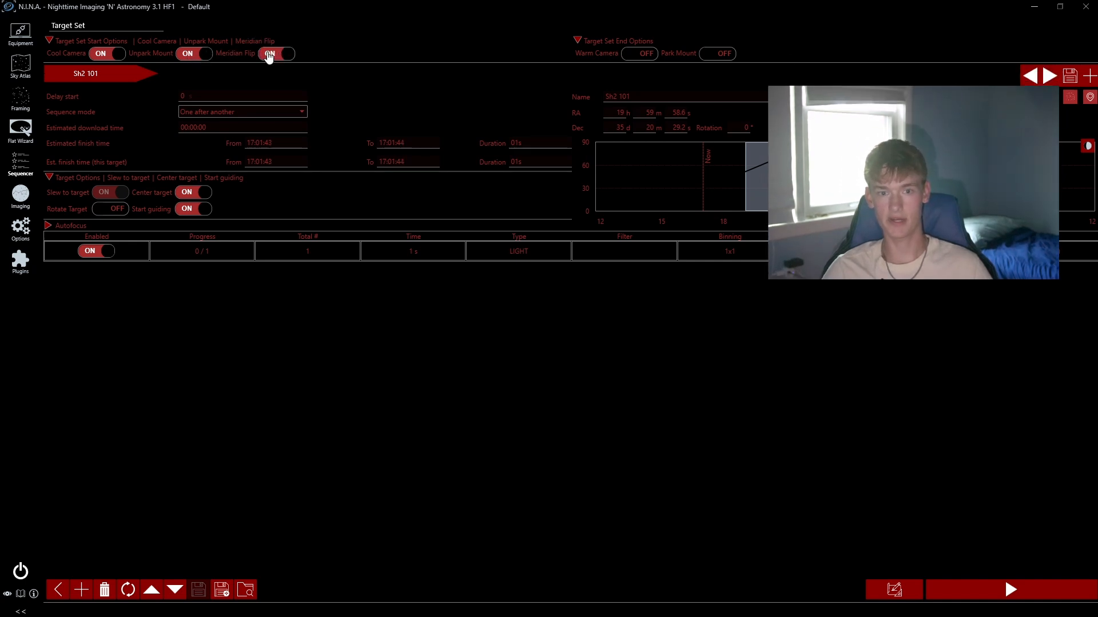
{"action": "left_click", "coordinate": [641, 50]}
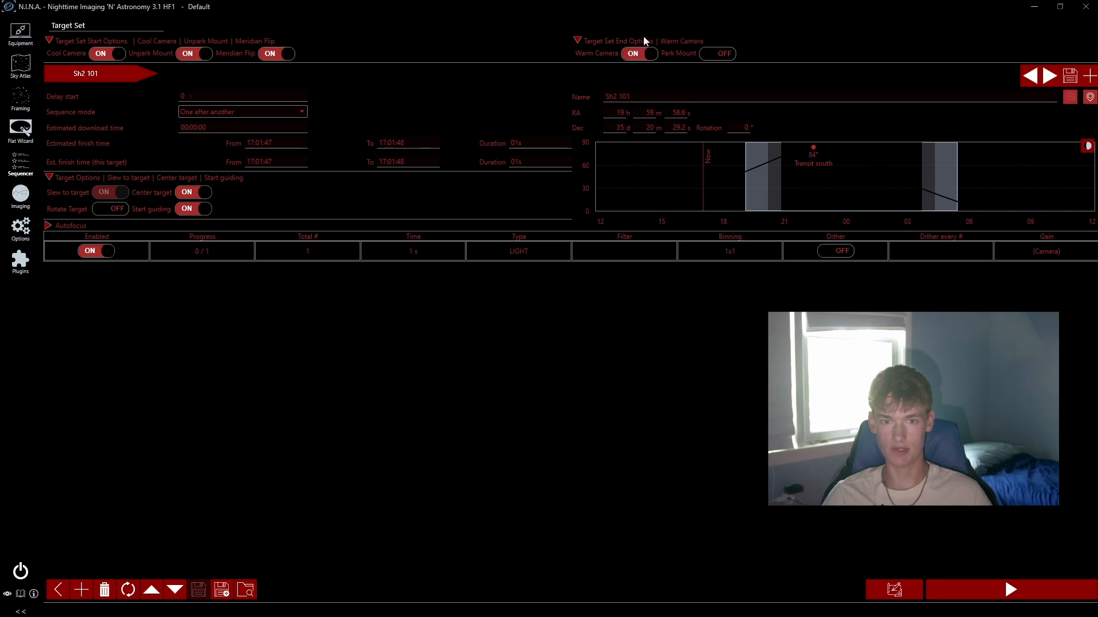
{"action": "left_click", "coordinate": [715, 54]}
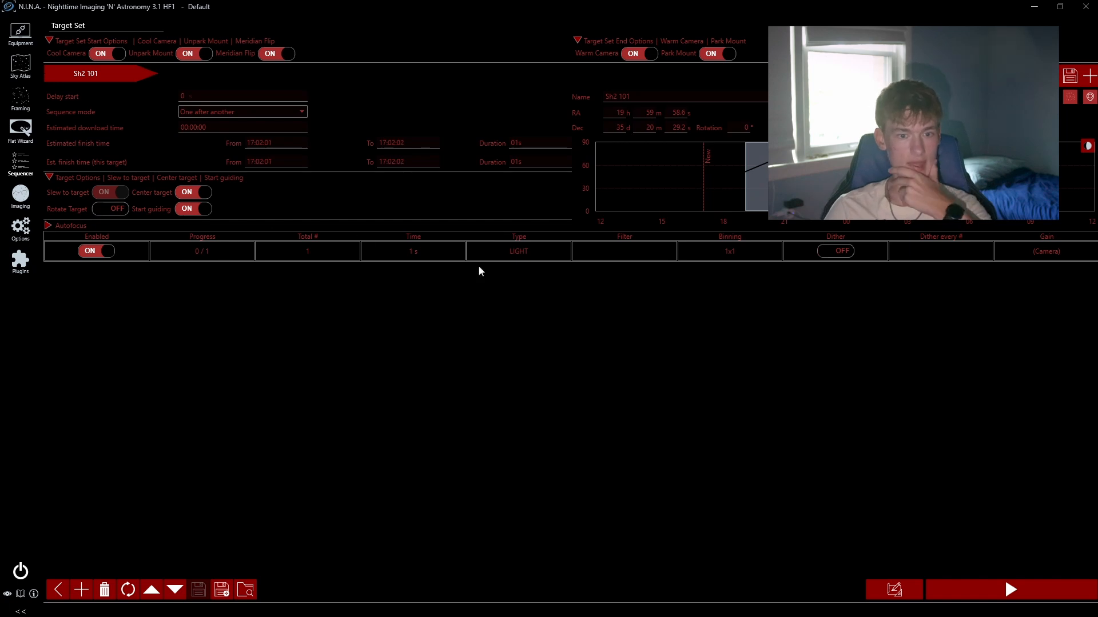
Set the Sh2 101 light frames to a 180 s exposure time and a total of 100
{"action": "left_click", "coordinate": [410, 255]}
{"action": "type", "text": "180"}
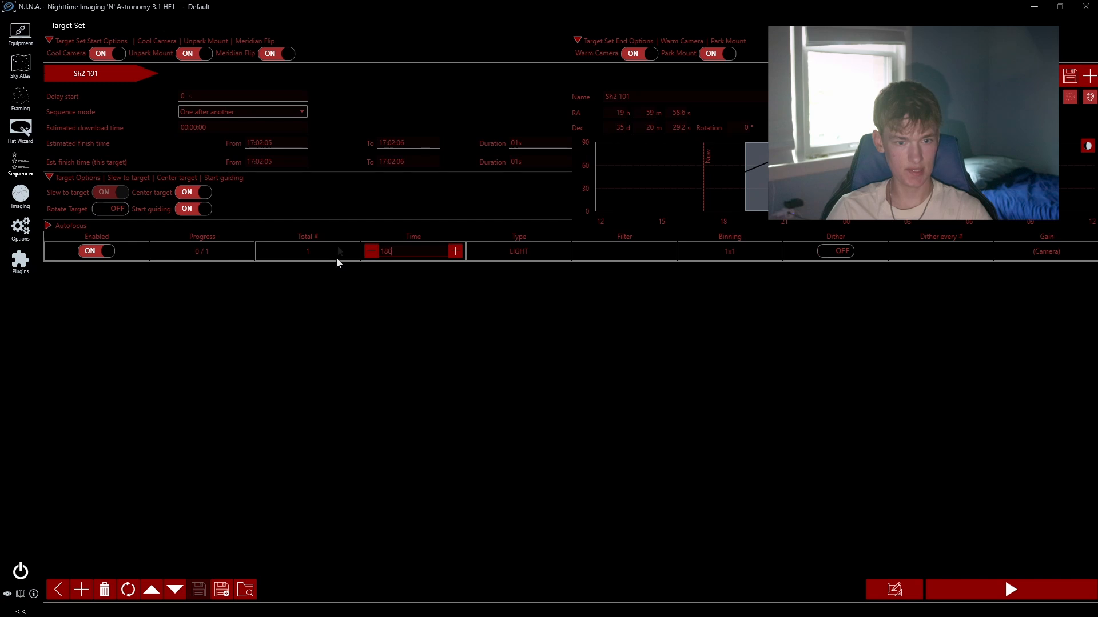
{"action": "key", "text": "Return"}
{"action": "left_click", "coordinate": [310, 253]}
{"action": "type", "text": "100"}
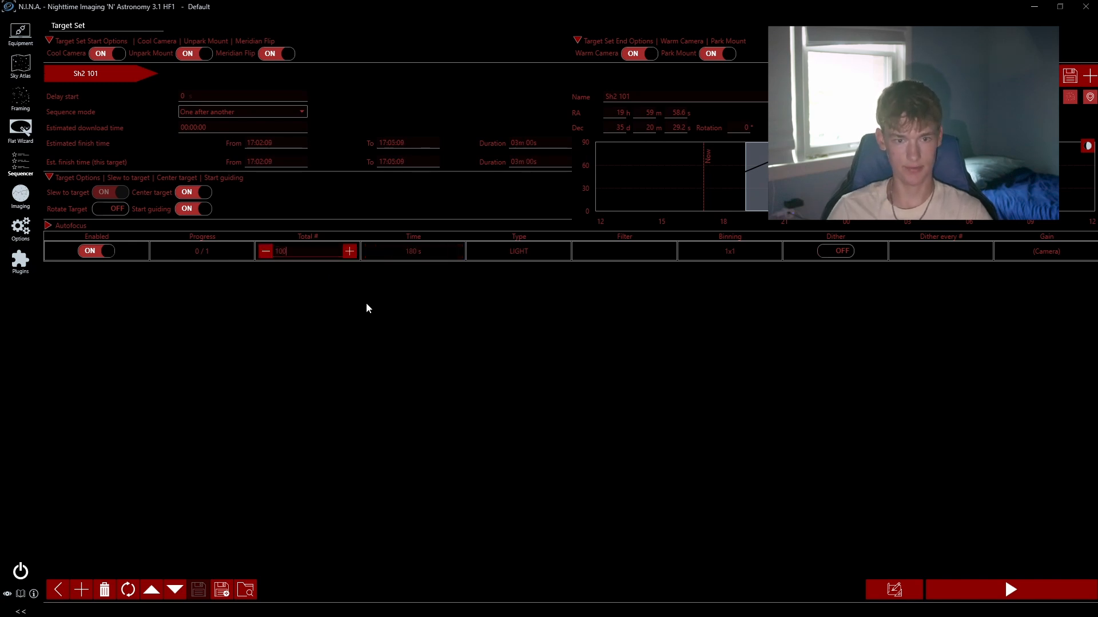
{"action": "key", "text": "Return"}
Enable dithering for the light frames and set it to every 2 frames
{"action": "left_click", "coordinate": [842, 253]}
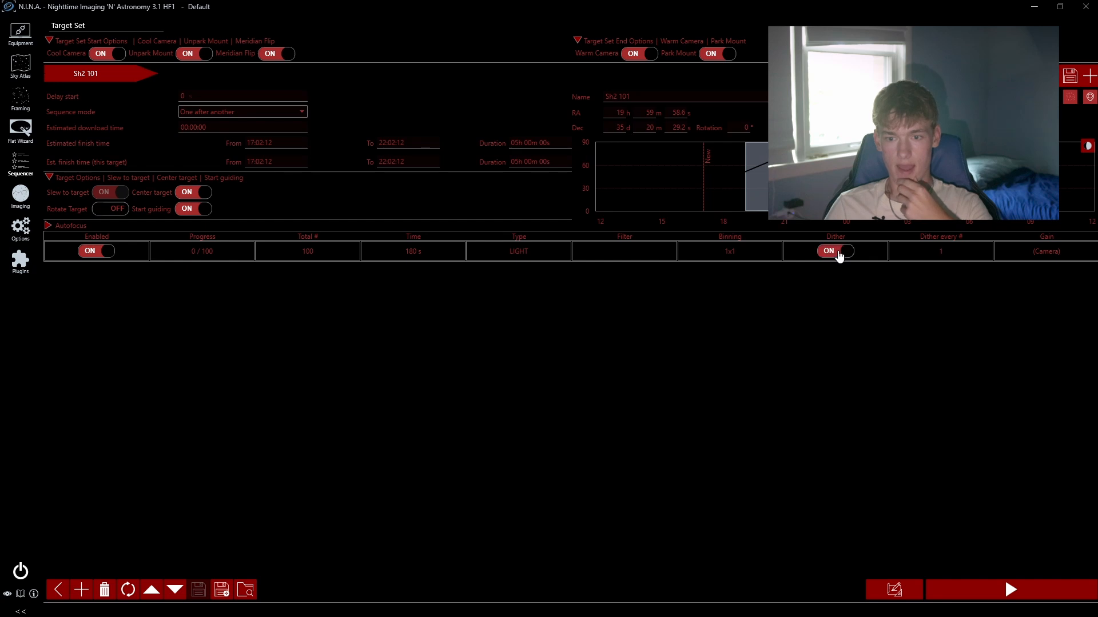
{"action": "left_click", "coordinate": [942, 253]}
{"action": "left_click", "coordinate": [983, 252]}
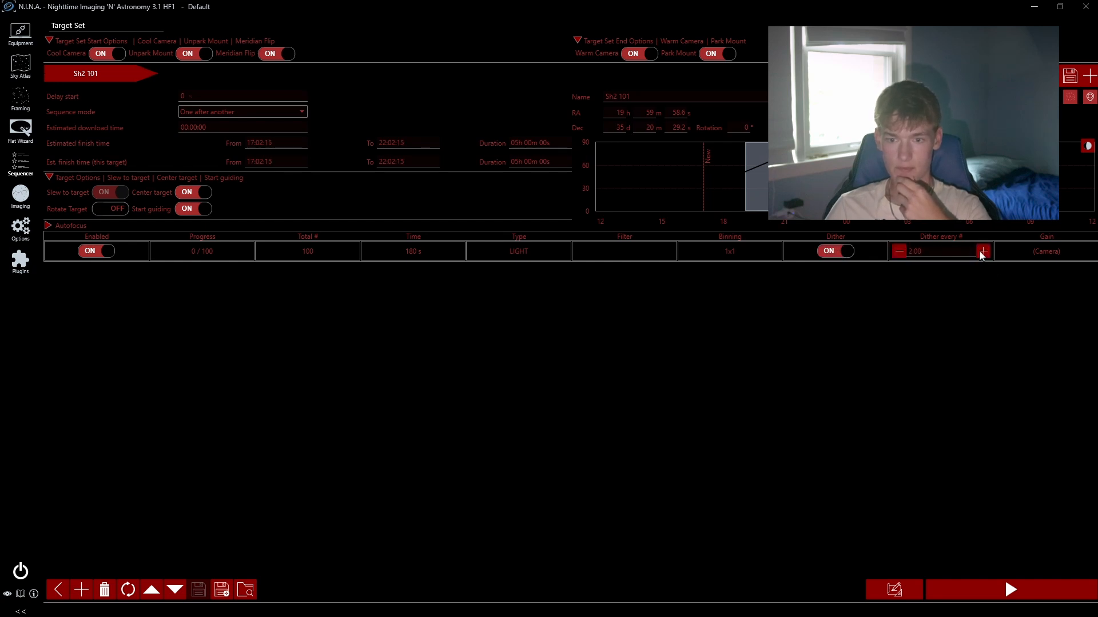
{"action": "left_click", "coordinate": [811, 283]}
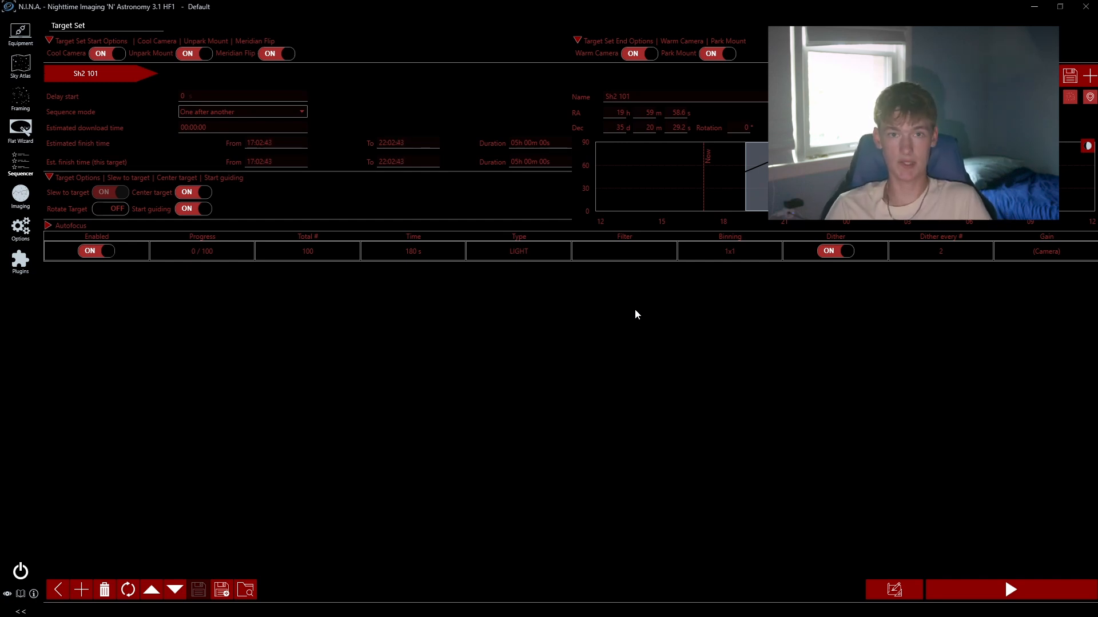
Export the legacy sequence to the Advanced Sequencer and turn on Force calibration for its Start Guiding instruction
{"action": "left_click", "coordinate": [901, 593]}
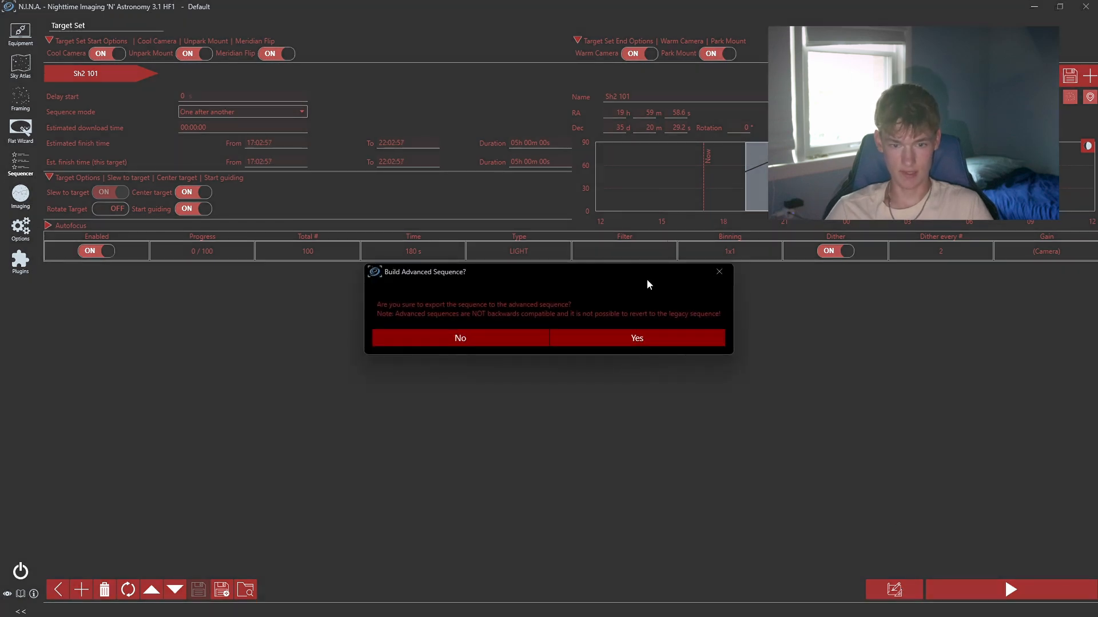
{"action": "left_click", "coordinate": [637, 340]}
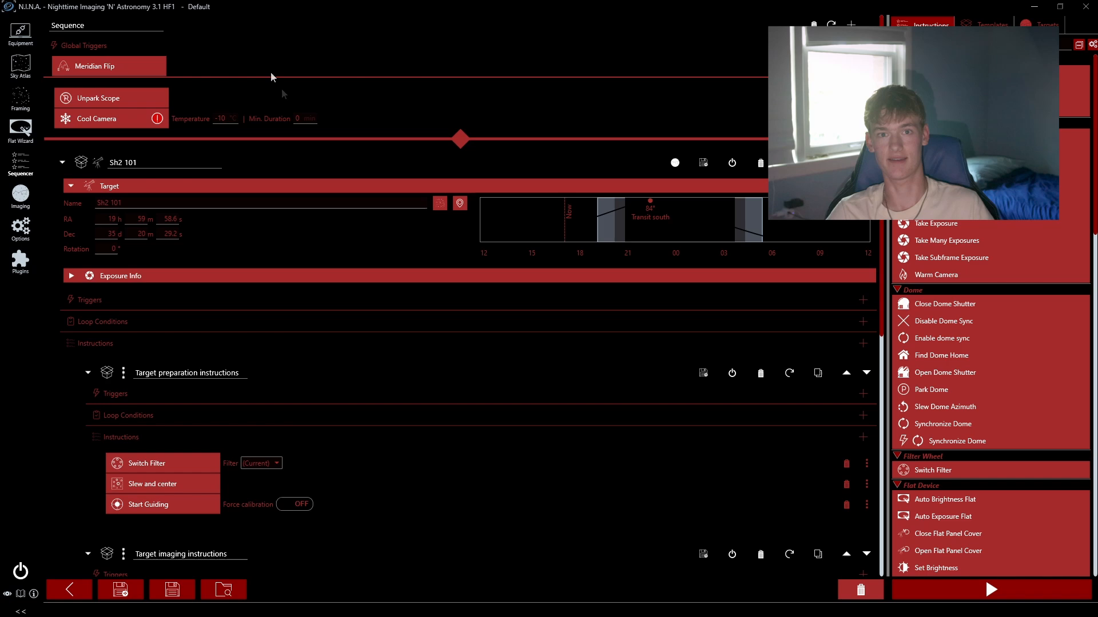
{"action": "scroll", "coordinate": [514, 228], "scroll_direction": "down", "scroll_amount": 5}
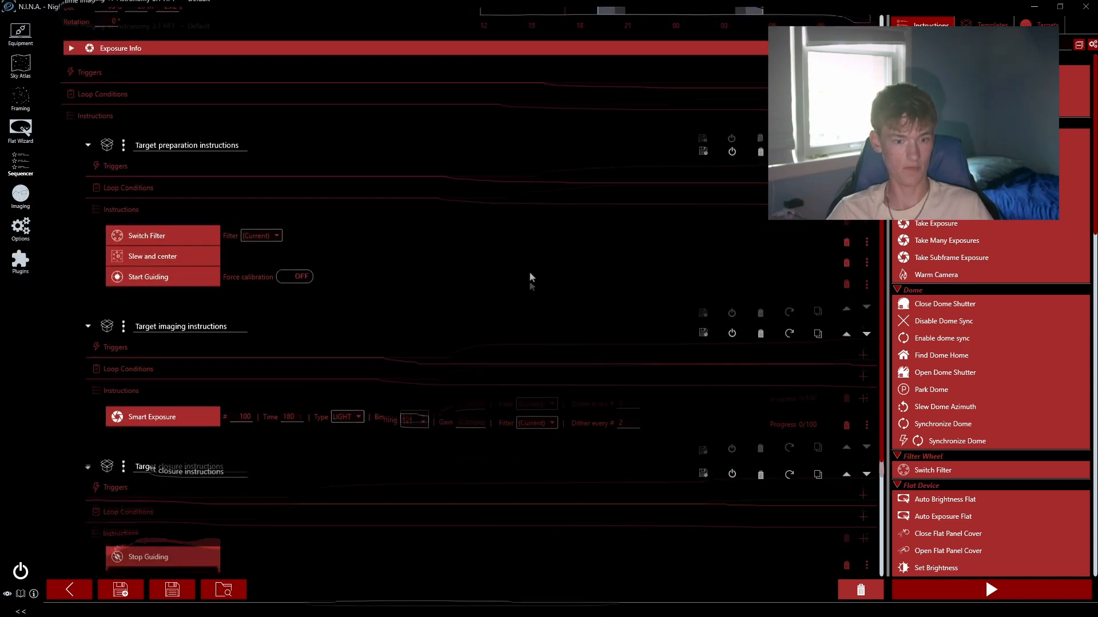
{"action": "scroll", "coordinate": [529, 271], "scroll_direction": "up", "scroll_amount": 5}
{"action": "left_click", "coordinate": [294, 504]}
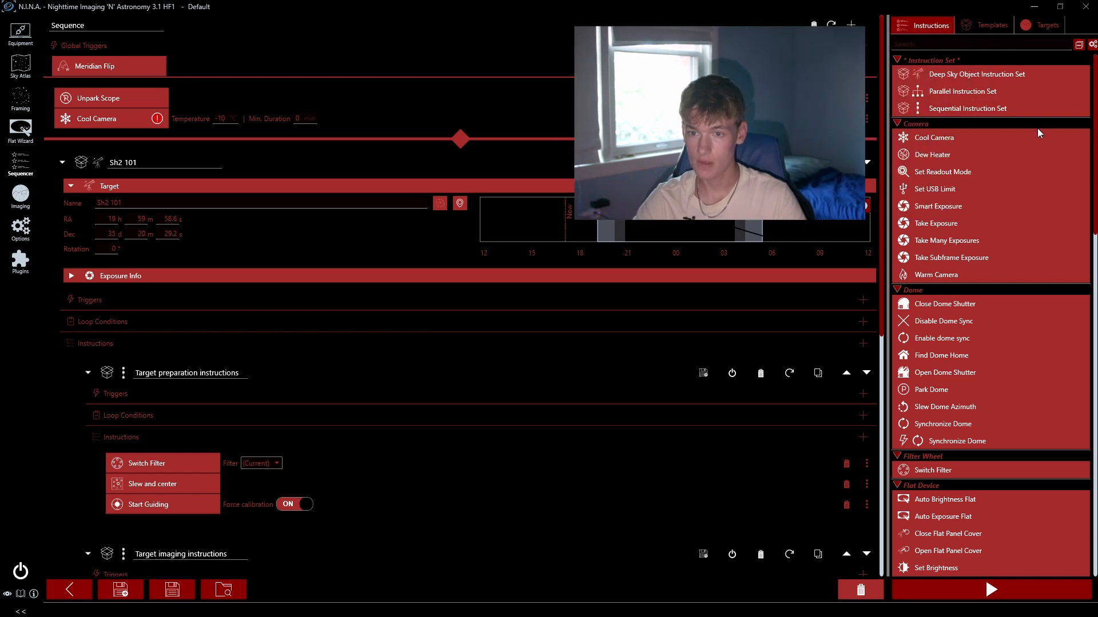
Search the instructions for "wait for" and add Wait for Time ahead of Unpark Scope in the start area
{"action": "left_click", "coordinate": [940, 46]}
{"action": "type", "text": "wa"}
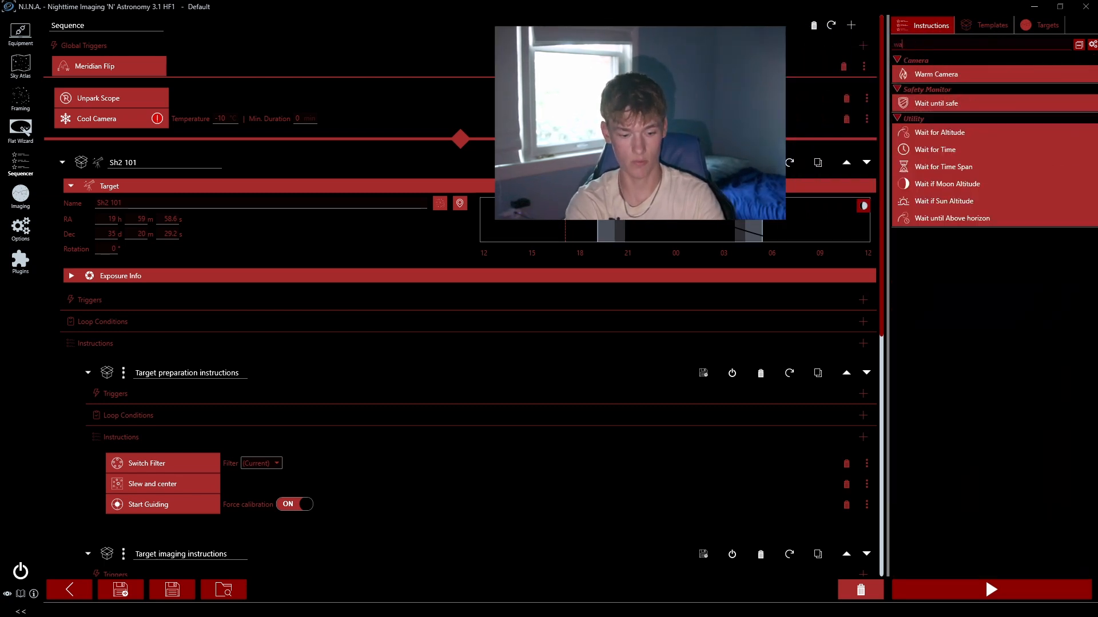
{"action": "type", "text": "it for"}
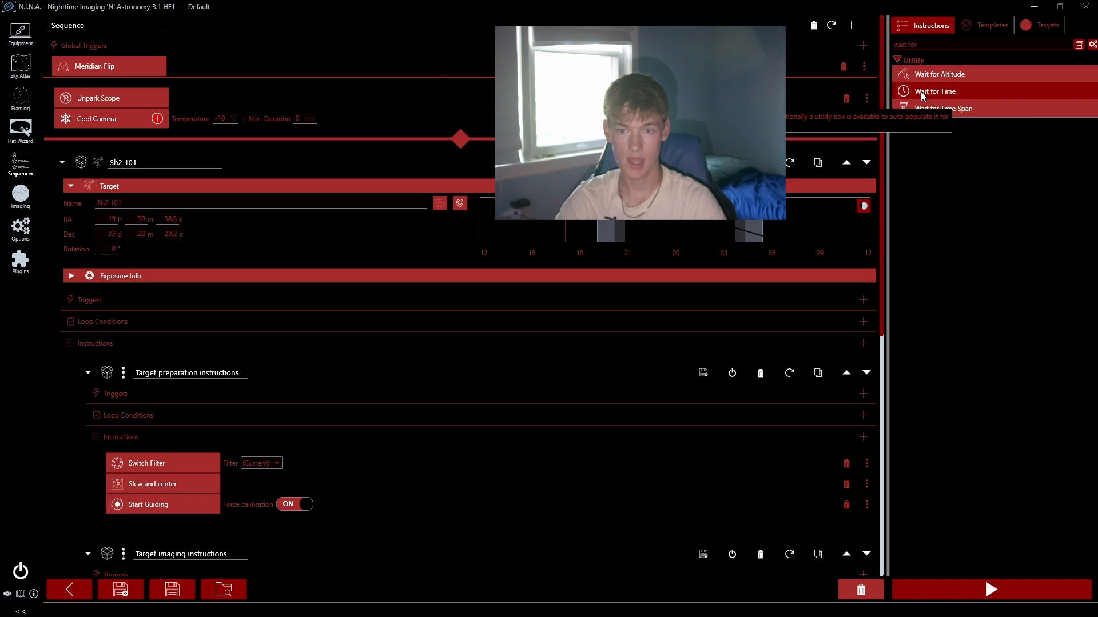
{"action": "mouse_move", "coordinate": [925, 95]}
{"action": "left_mouse_down"}
{"action": "mouse_move", "coordinate": [238, 76]}
{"action": "mouse_move", "coordinate": [128, 90]}
{"action": "left_mouse_up"}
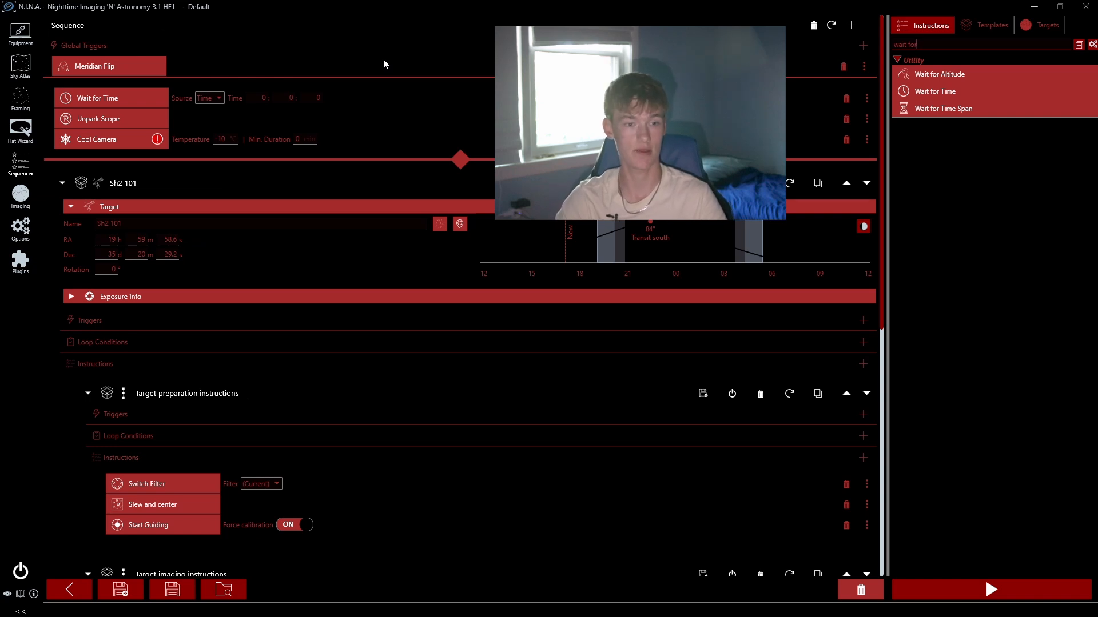
Set the Wait for Time instruction to 22:15
{"action": "left_click", "coordinate": [265, 98]}
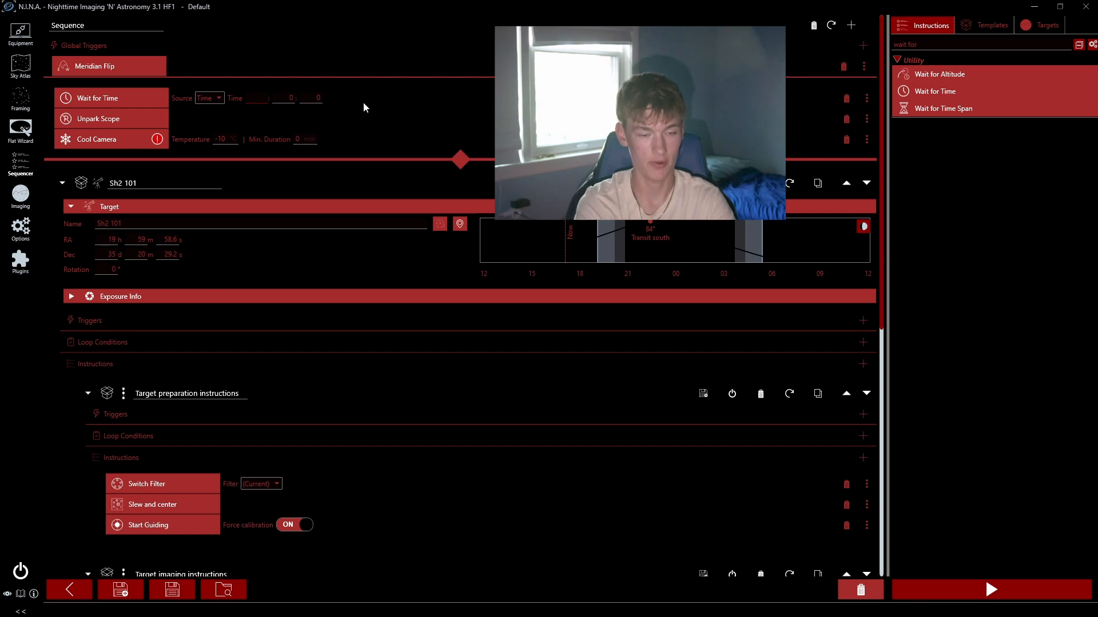
{"action": "type", "text": "2"}
{"action": "key", "text": "Tab"}
{"action": "type", "text": "1"}
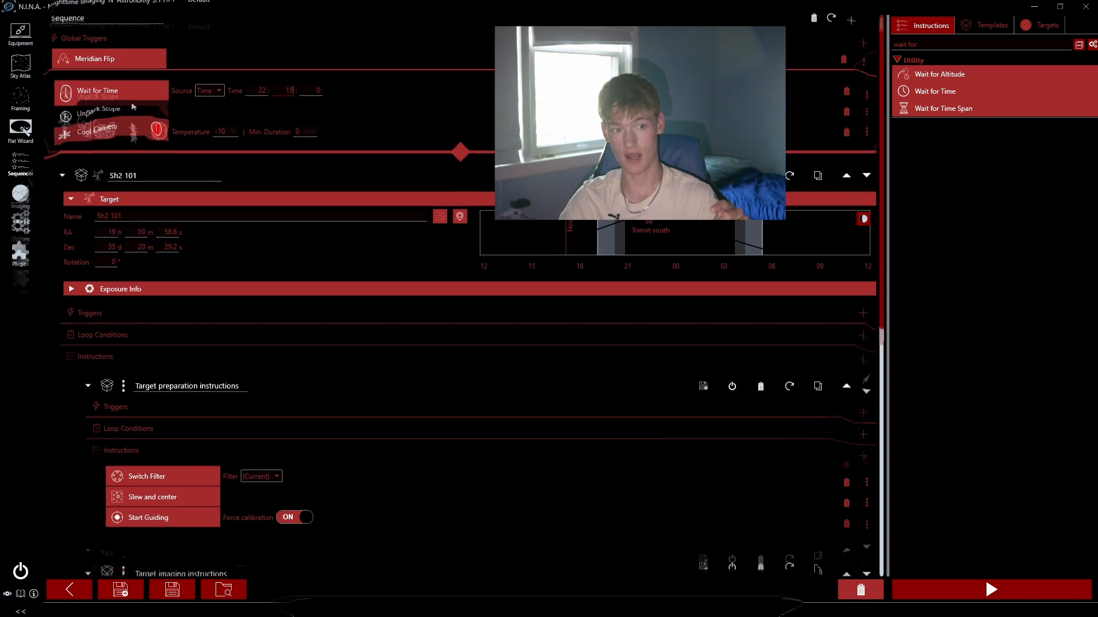
Review the imaging, closure and end instructions, and start the advanced sequence
{"action": "scroll", "coordinate": [212, 119], "scroll_direction": "down", "scroll_amount": 2}
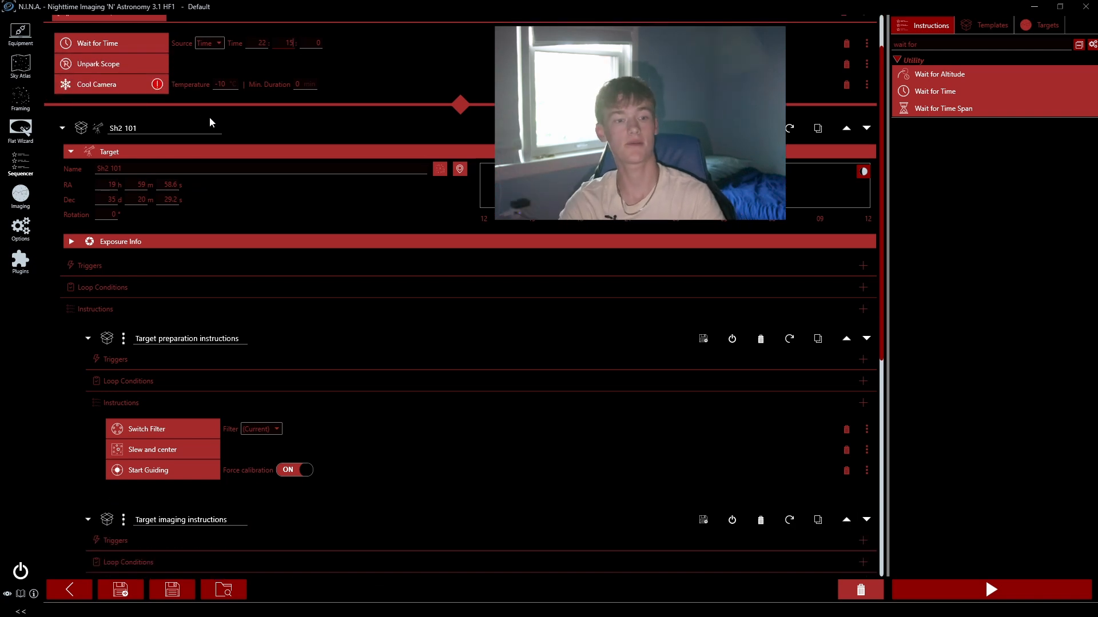
{"action": "scroll", "coordinate": [210, 116], "scroll_direction": "down", "scroll_amount": 12}
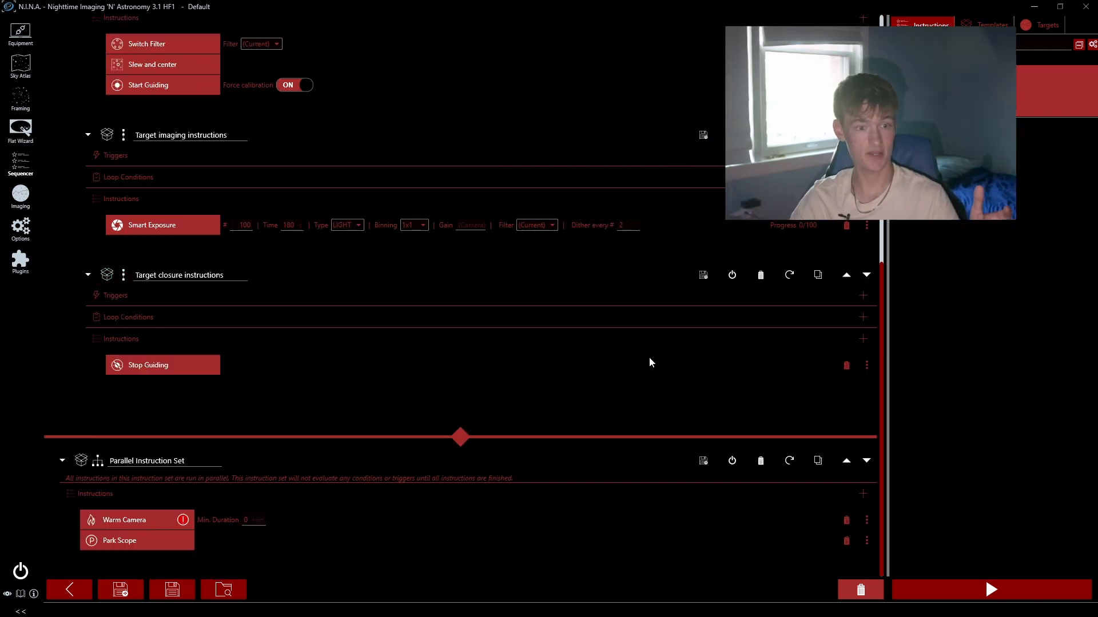
{"action": "scroll", "coordinate": [650, 361], "scroll_direction": "up", "scroll_amount": 10}
{"action": "scroll", "coordinate": [649, 360], "scroll_direction": "up", "scroll_amount": 6}
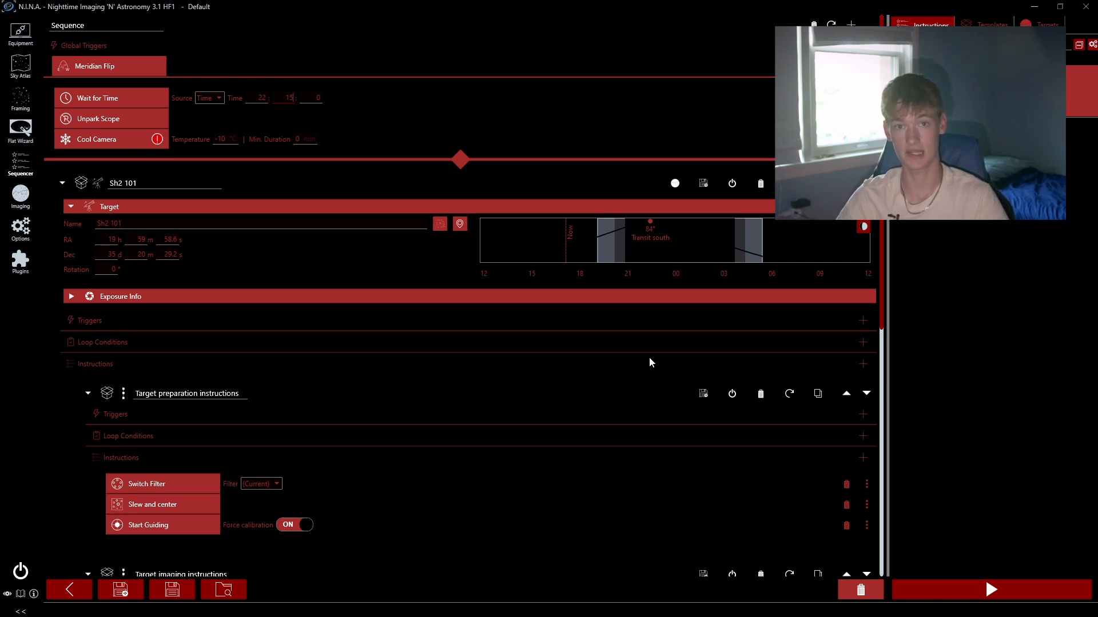
{"action": "left_click", "coordinate": [984, 595]}
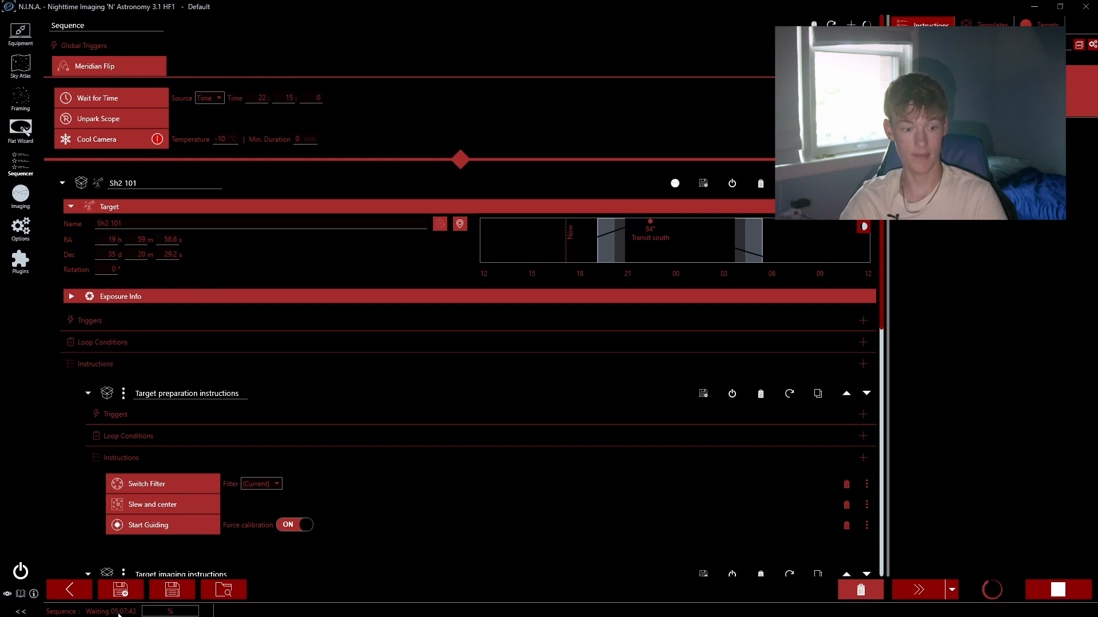